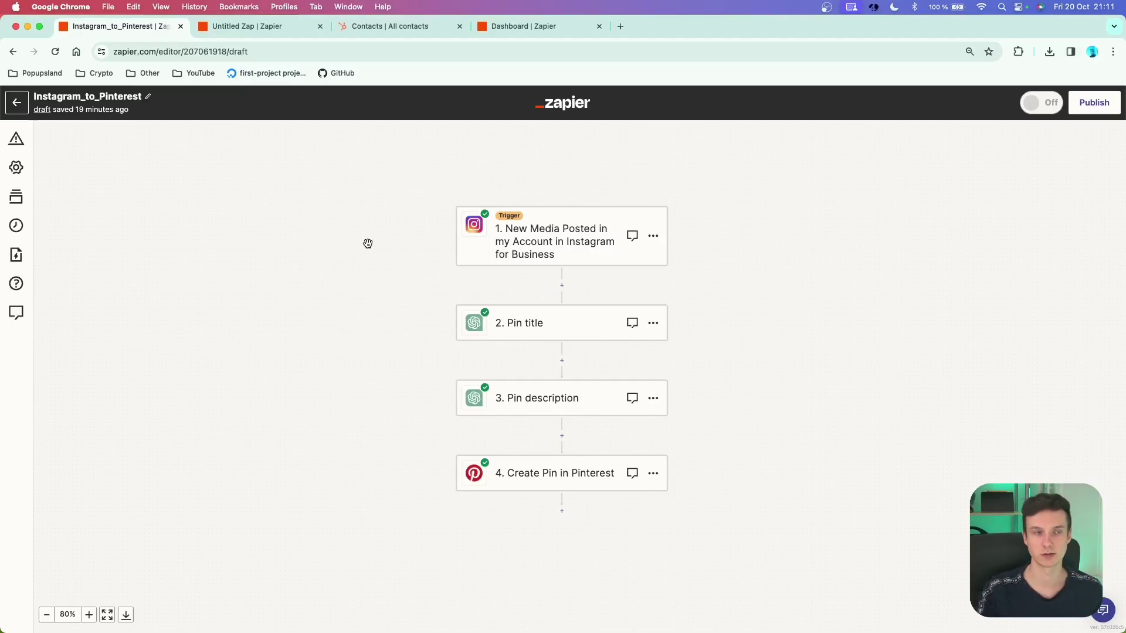
Write a Zap note describing the trigger on new Instagram media, the AI-crafted Pin title and description, and the posting to Pinterest.
click(22, 315)
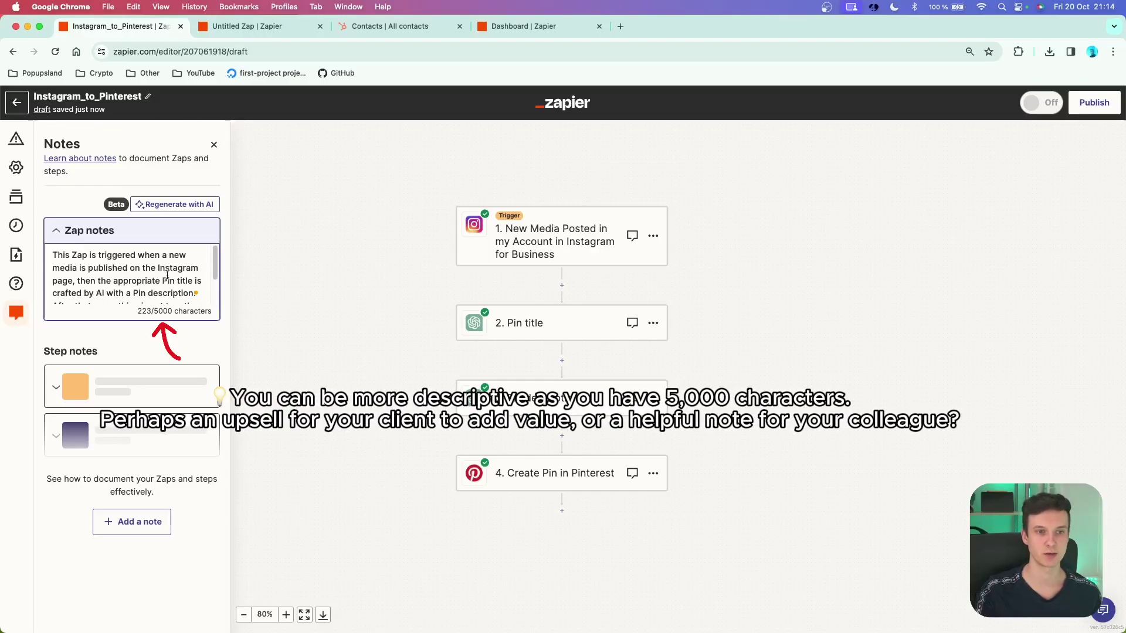
scroll(167, 276, down, 2)
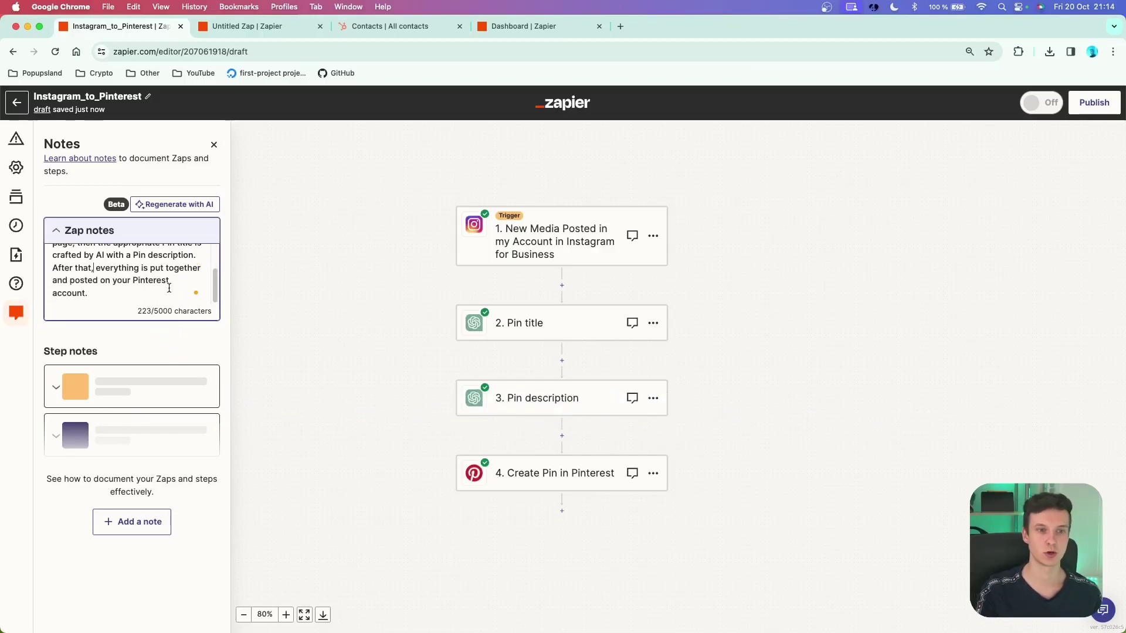
scroll(169, 281, up, 2)
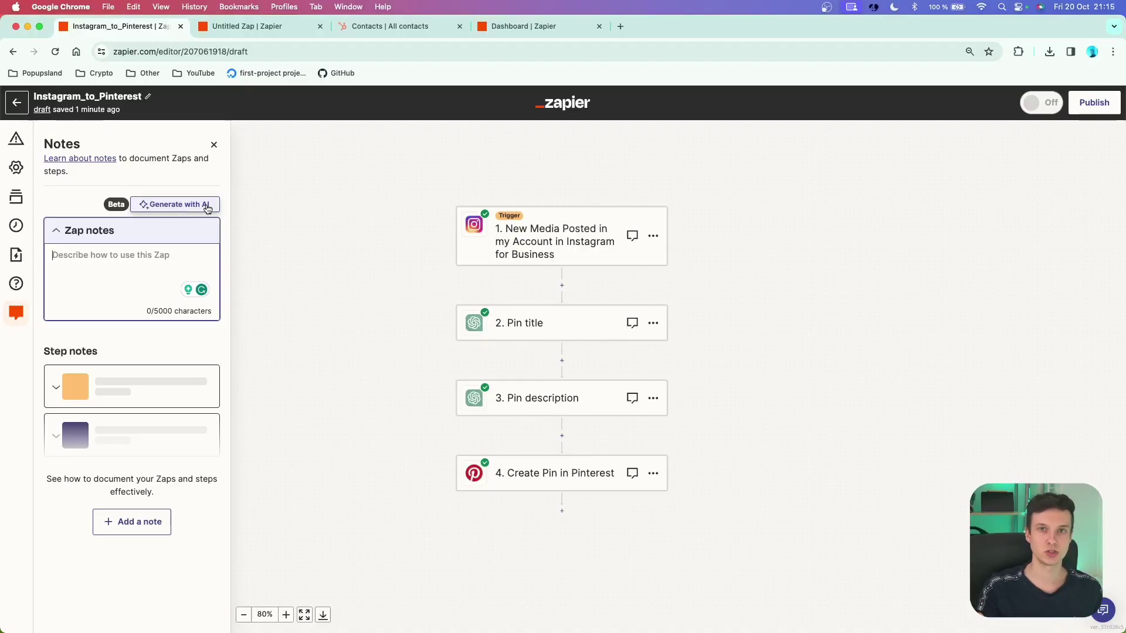
Generate the Zap note with AI, regenerate it once, and replace the existing note with the regenerated version.
click(176, 205)
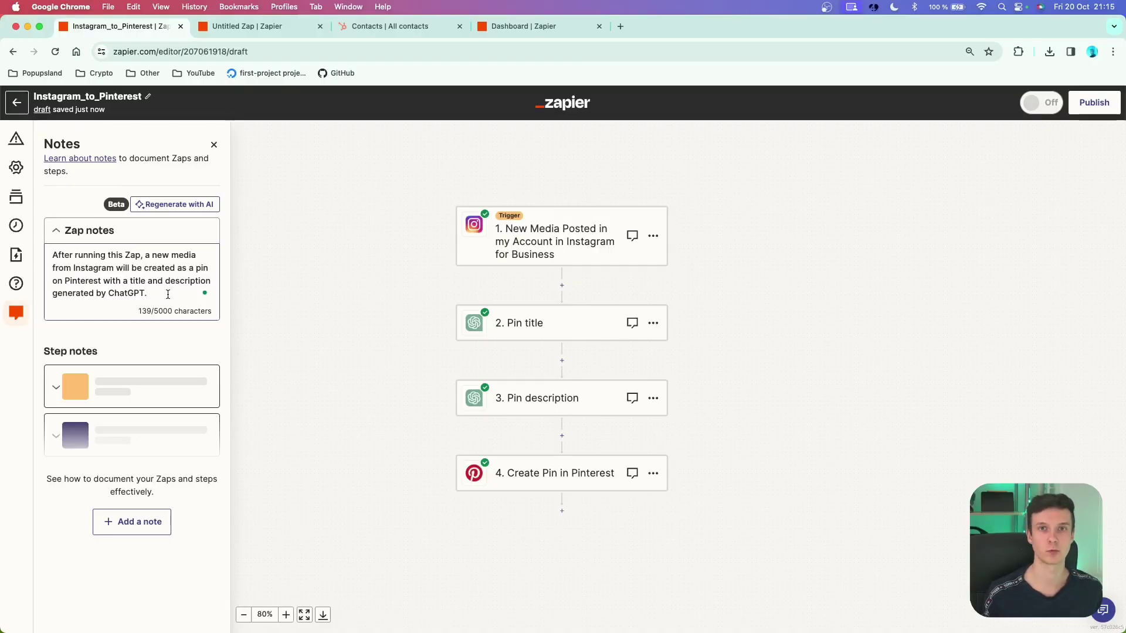
click(179, 206)
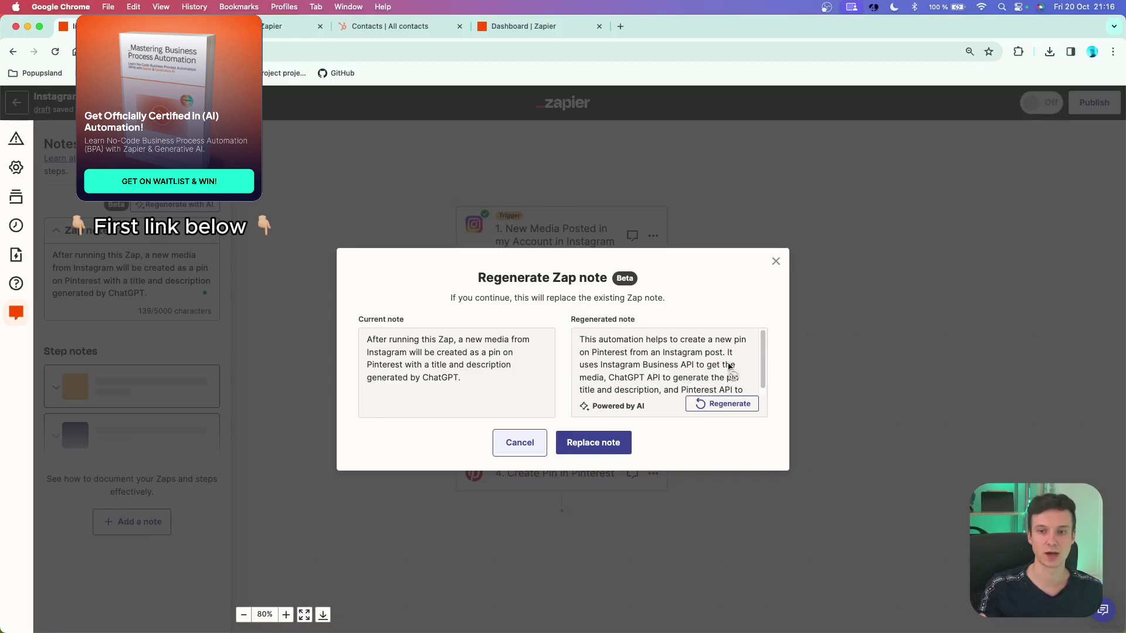
scroll(731, 366, down, 1)
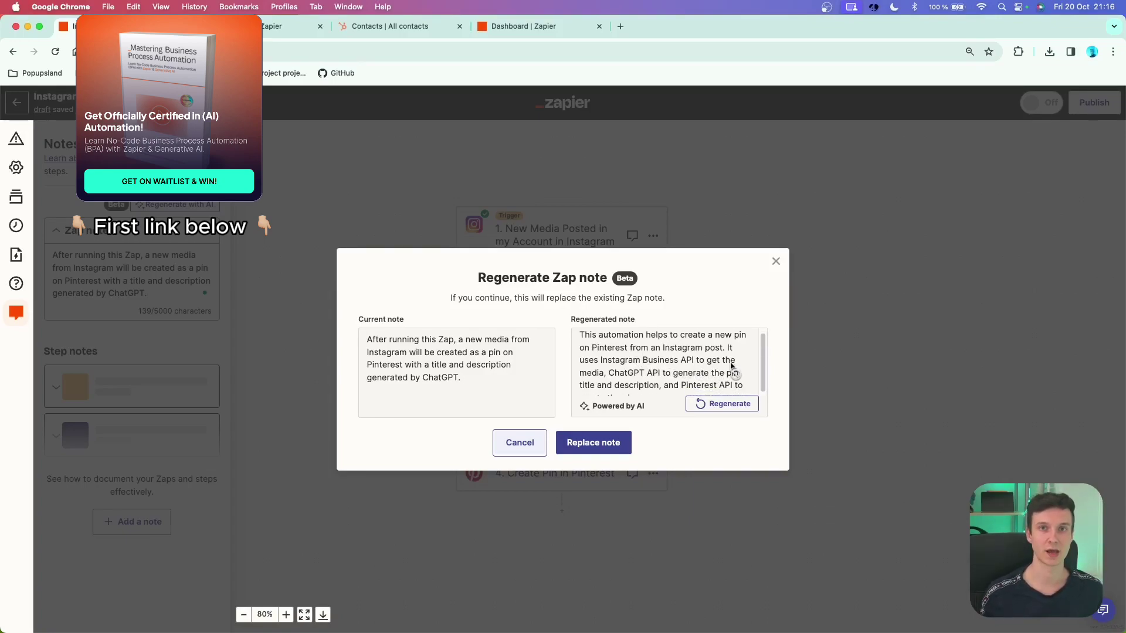
click(593, 443)
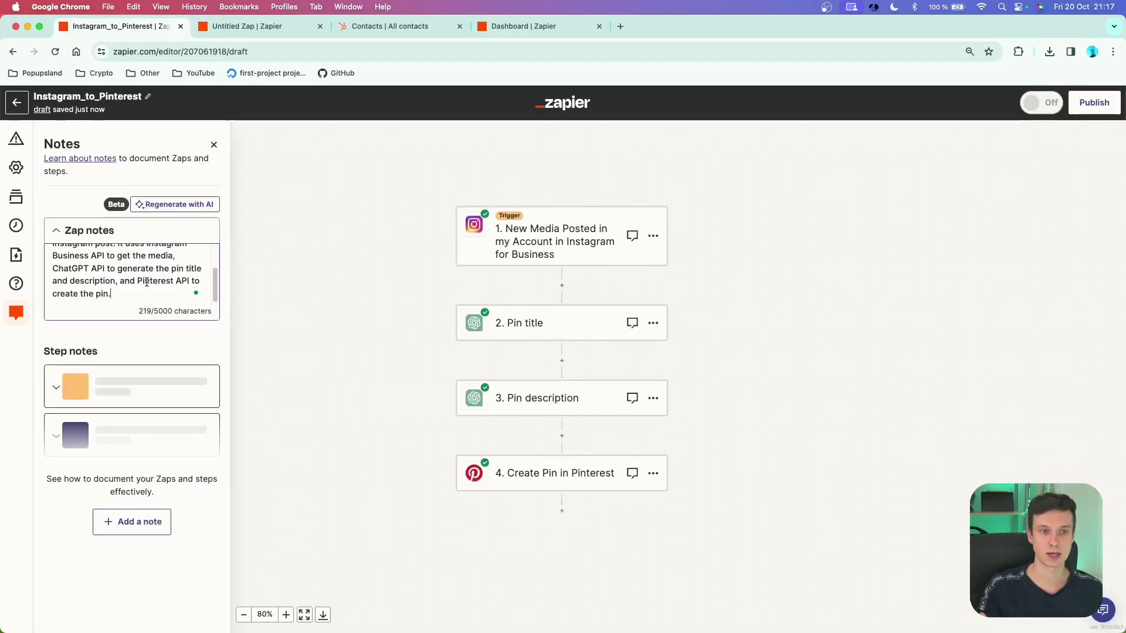
scroll(143, 276, up, 3)
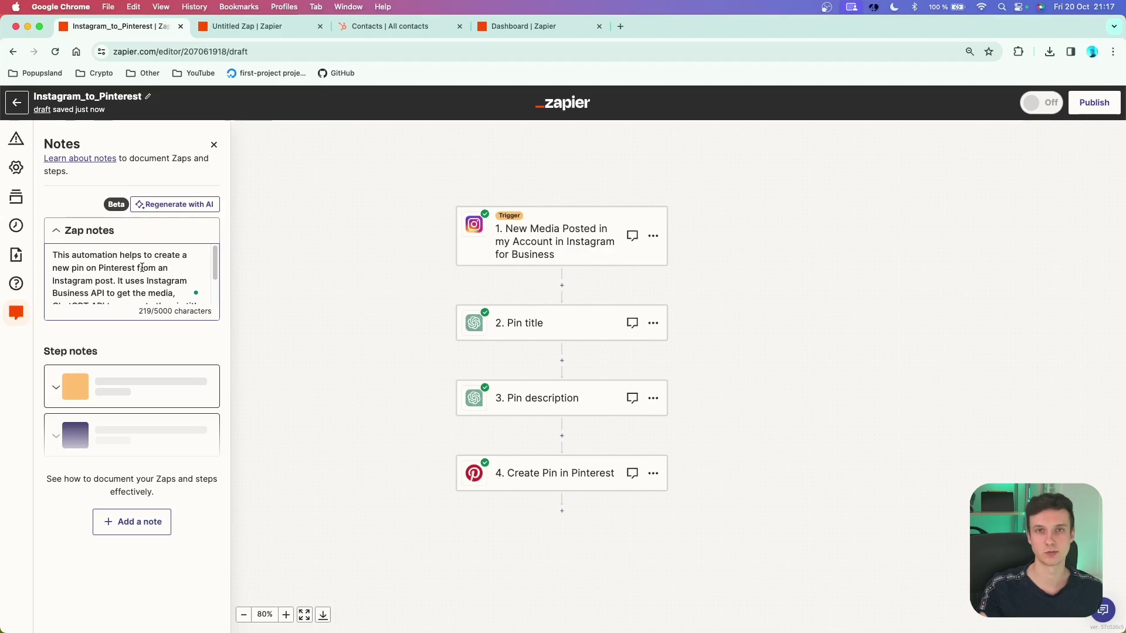
scroll(142, 267, down, 3)
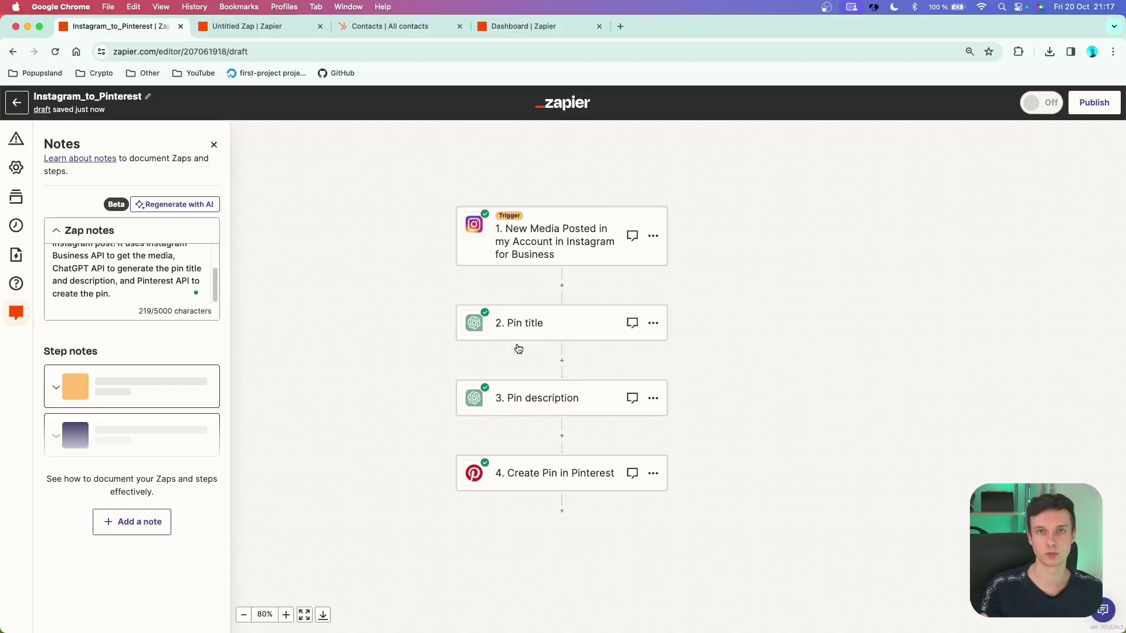
Add a note to the Instagram trigger step explaining that it starts the Zap when new media is posted on your Instagram page.
click(153, 523)
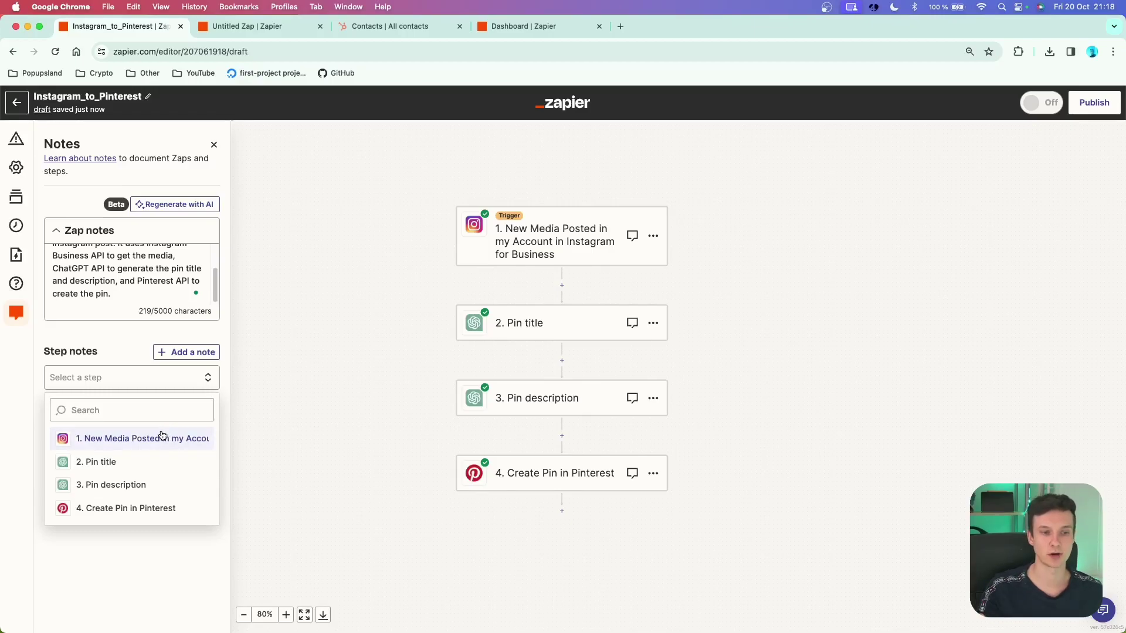
click(140, 439)
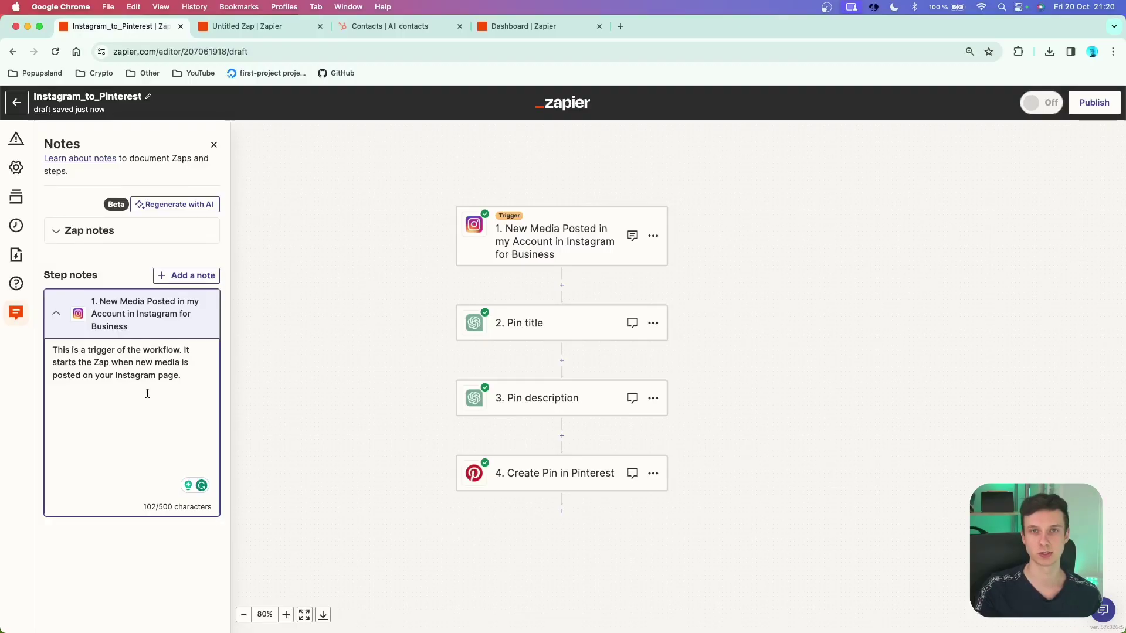
click(57, 316)
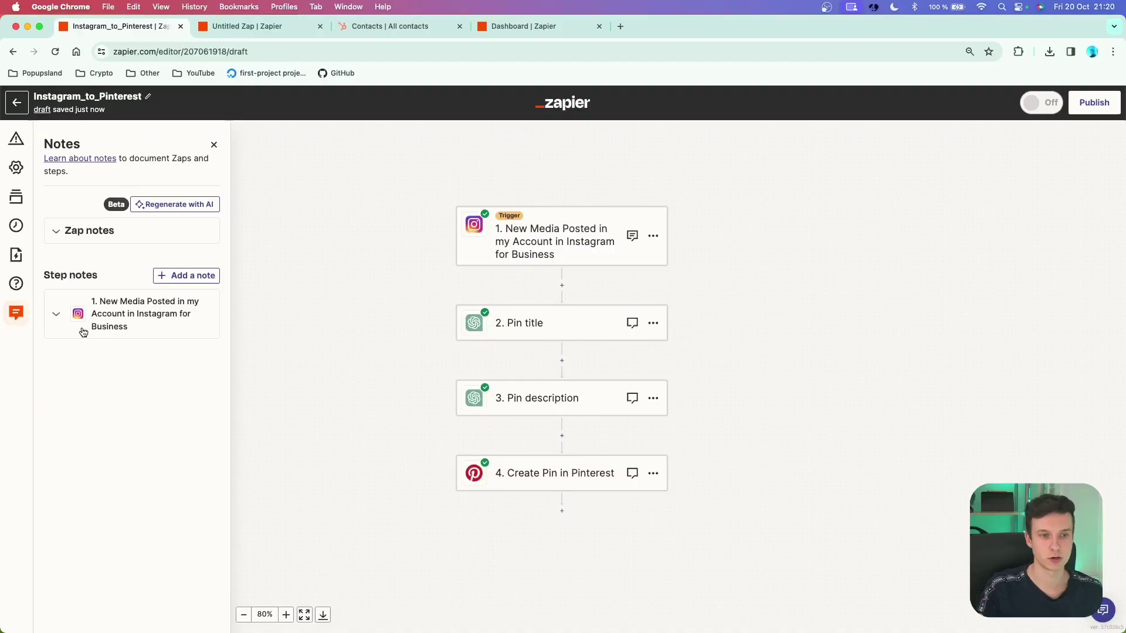
Add a note to the Pin title step describing it as the first action, generating a Pin title with ChatGPT (GPT-4 model).
click(194, 279)
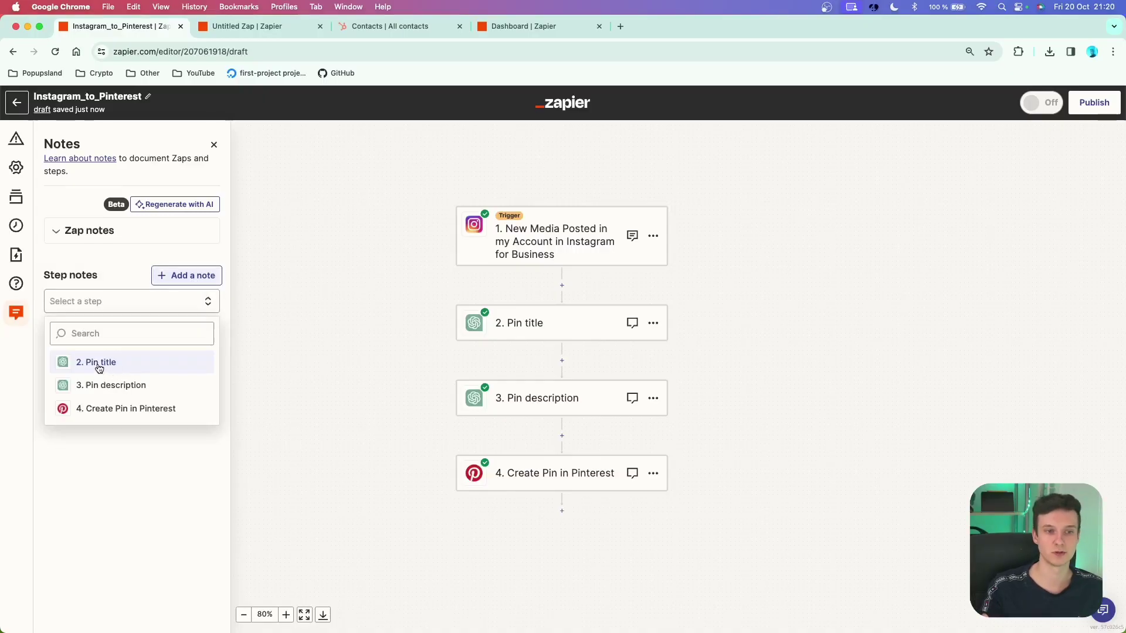
click(132, 364)
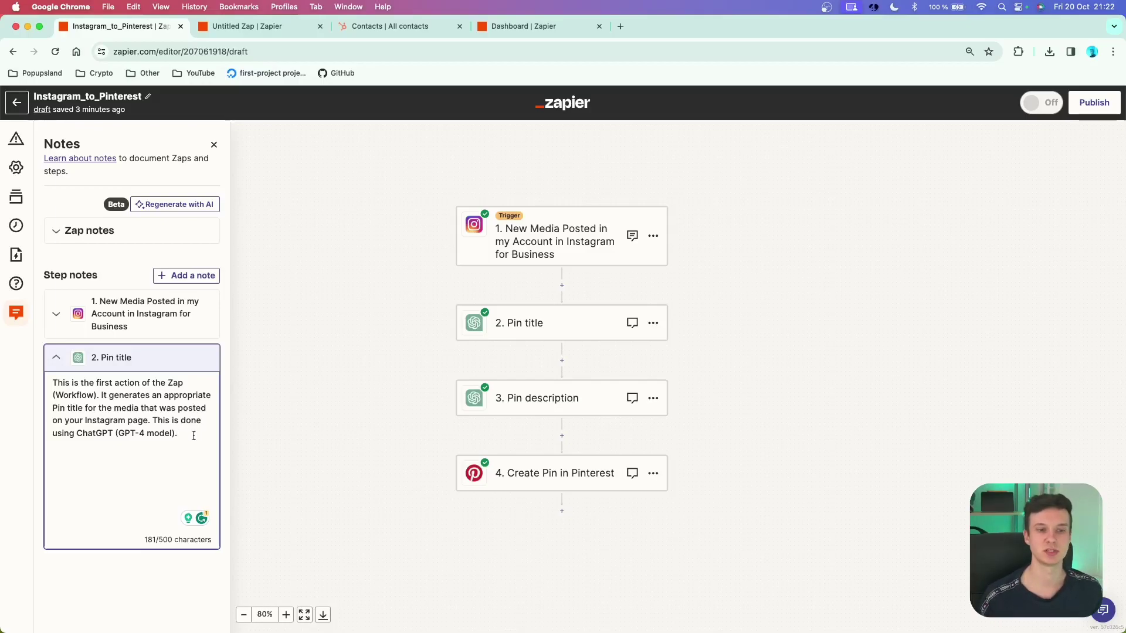
click(57, 358)
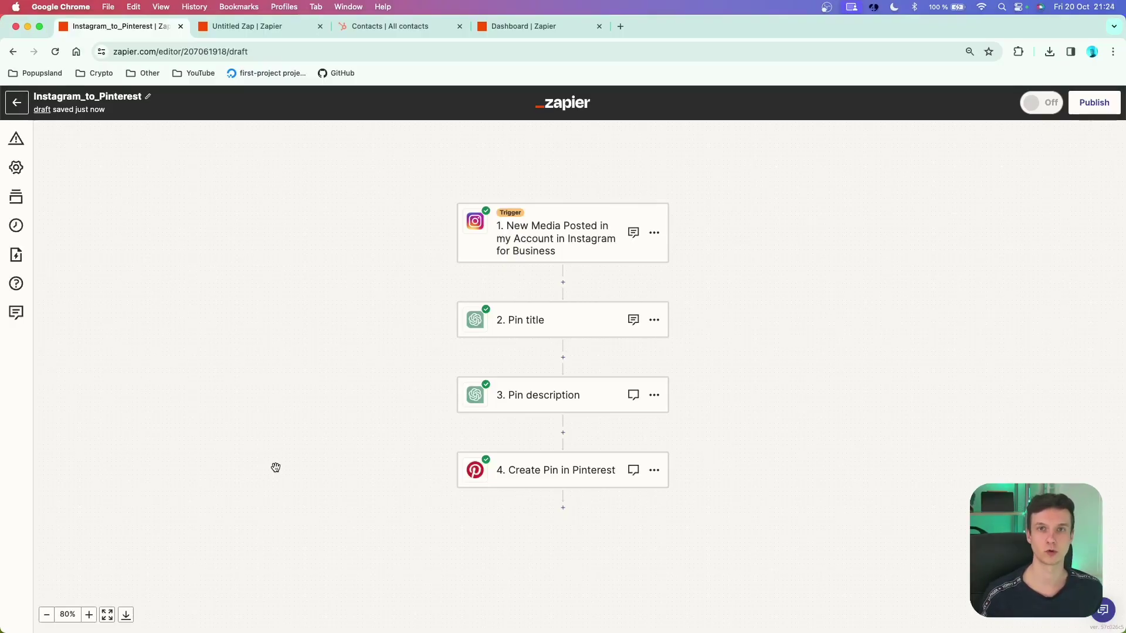
Download the Zap diagram as an image and view Instagram_to_Pinterest - draft.png in Preview.
click(127, 616)
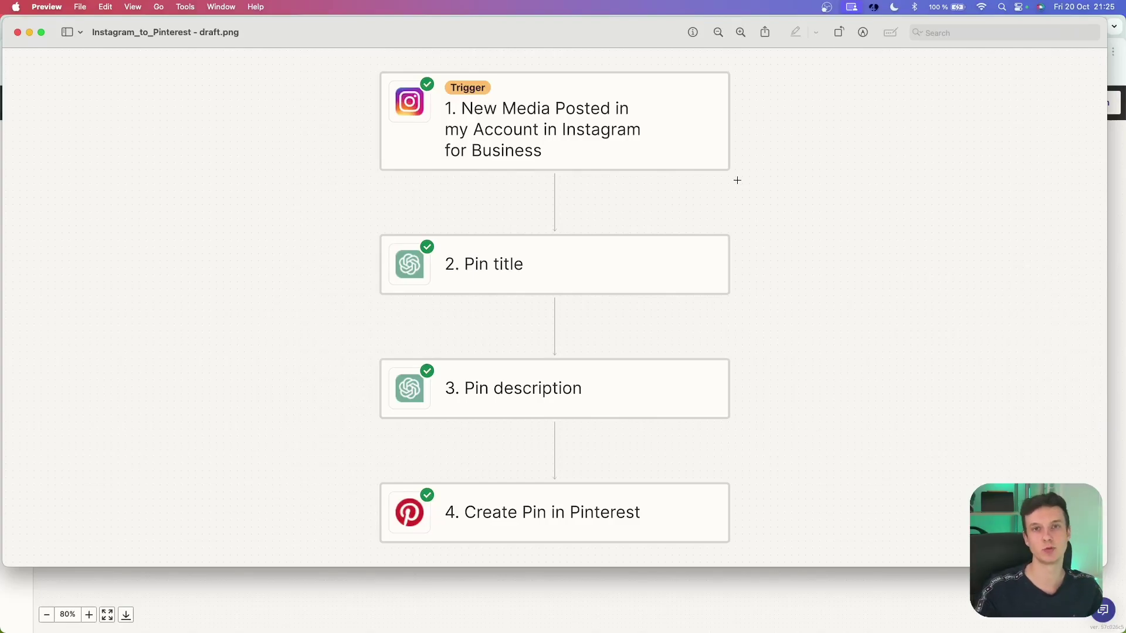
key(super+minus)
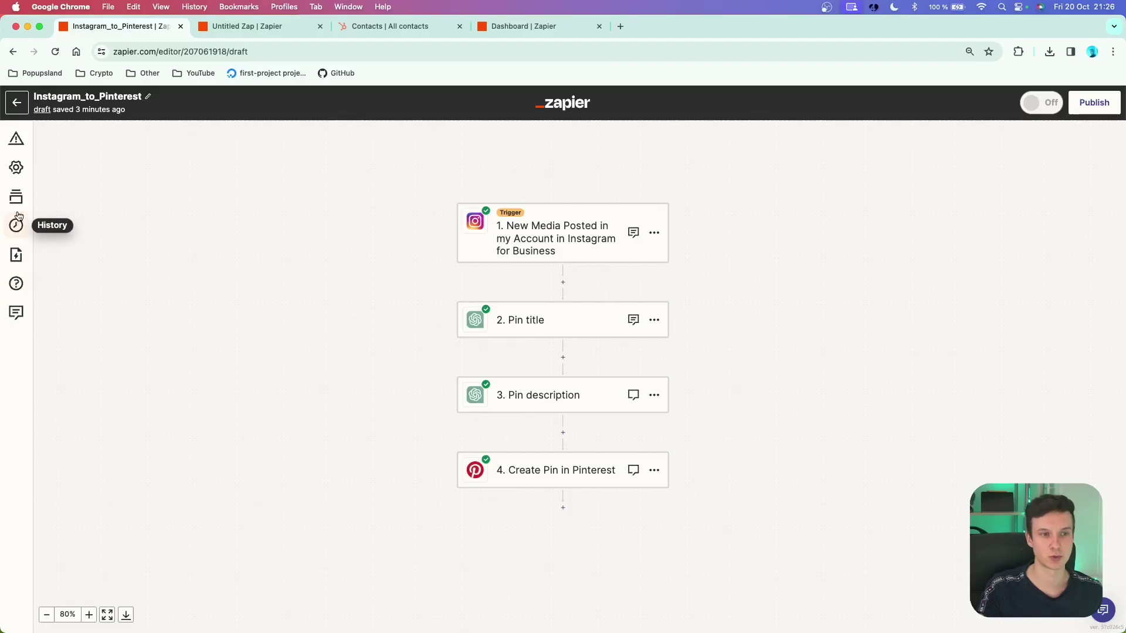
Open the Zap's details and check the account-level timezone in the profile settings before returning to the Zap editor.
click(17, 255)
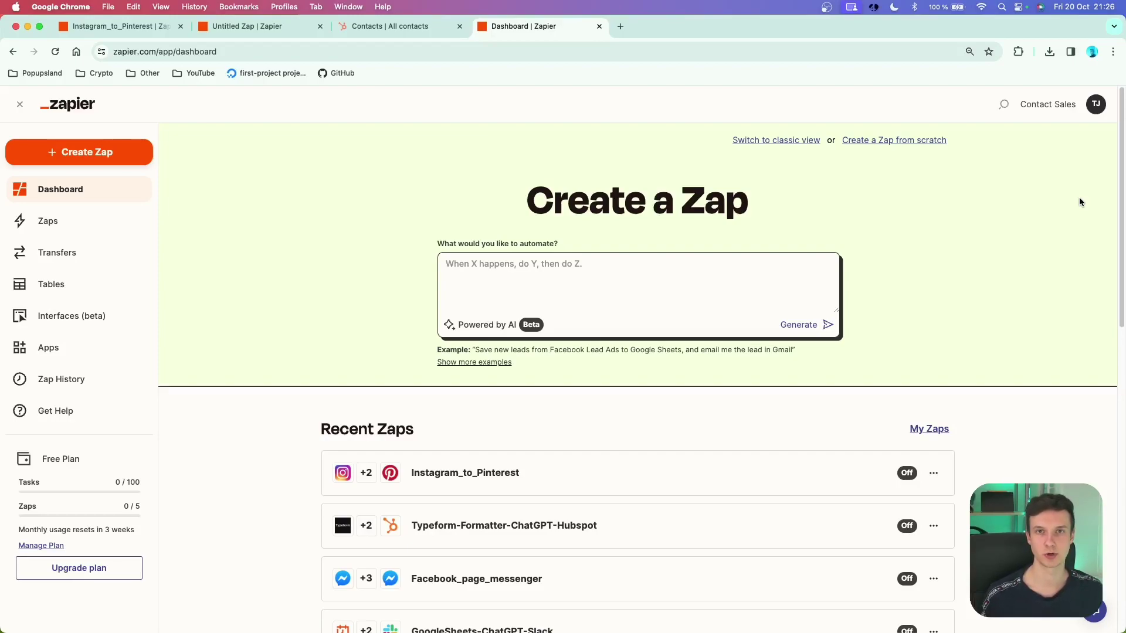
click(1095, 104)
click(1039, 154)
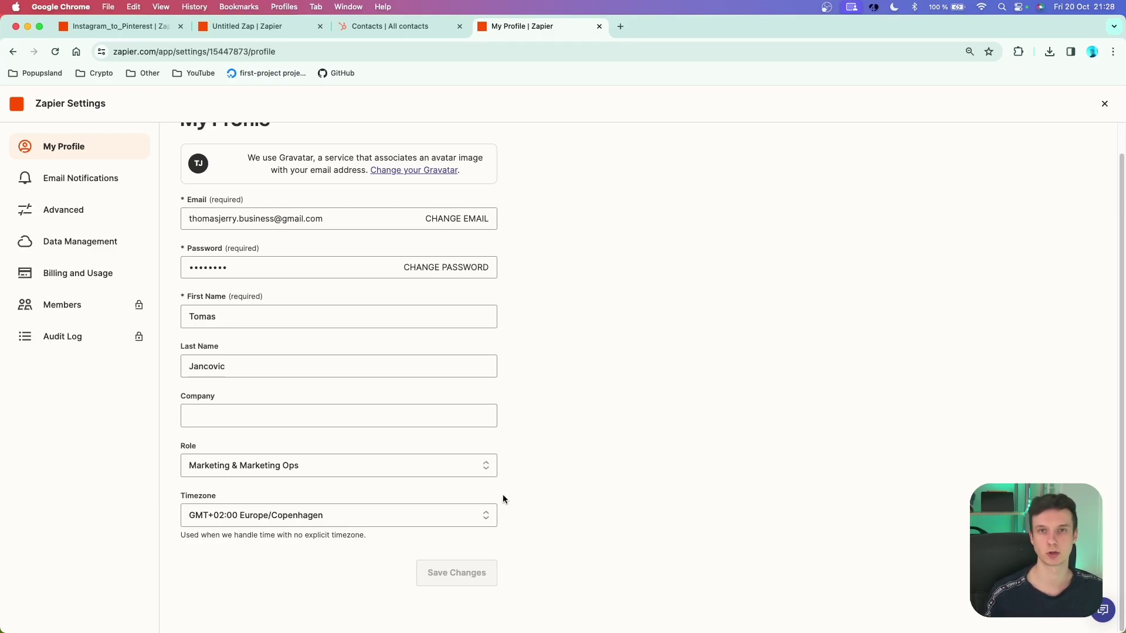
key(super+1)
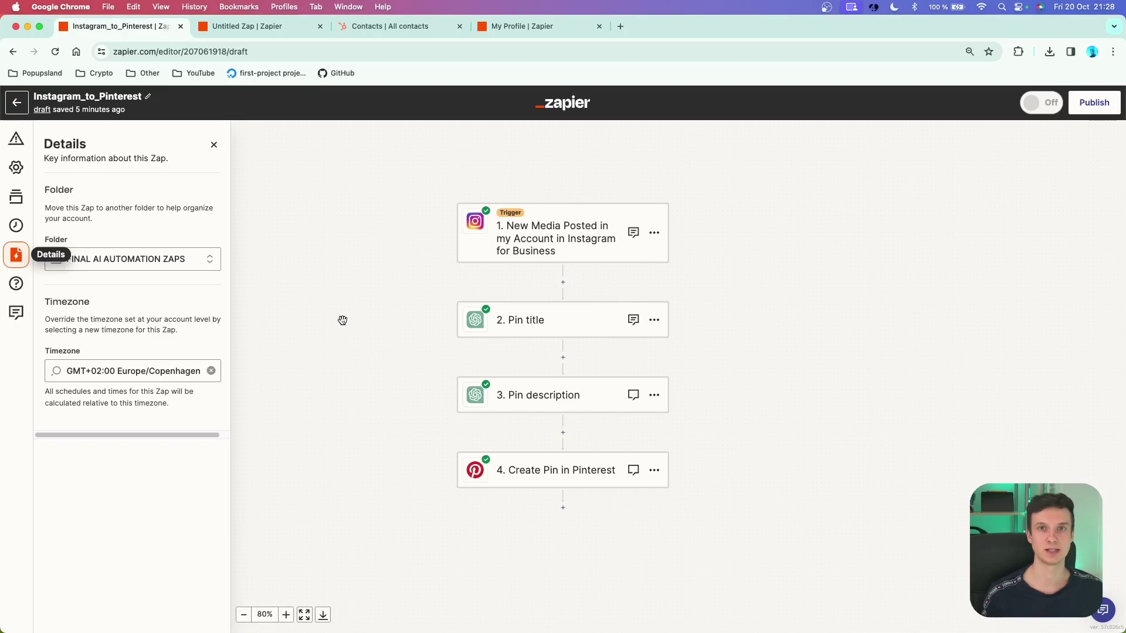
Override the Zap's timezone with GMT-04:00 America/New York.
triple_click(91, 328)
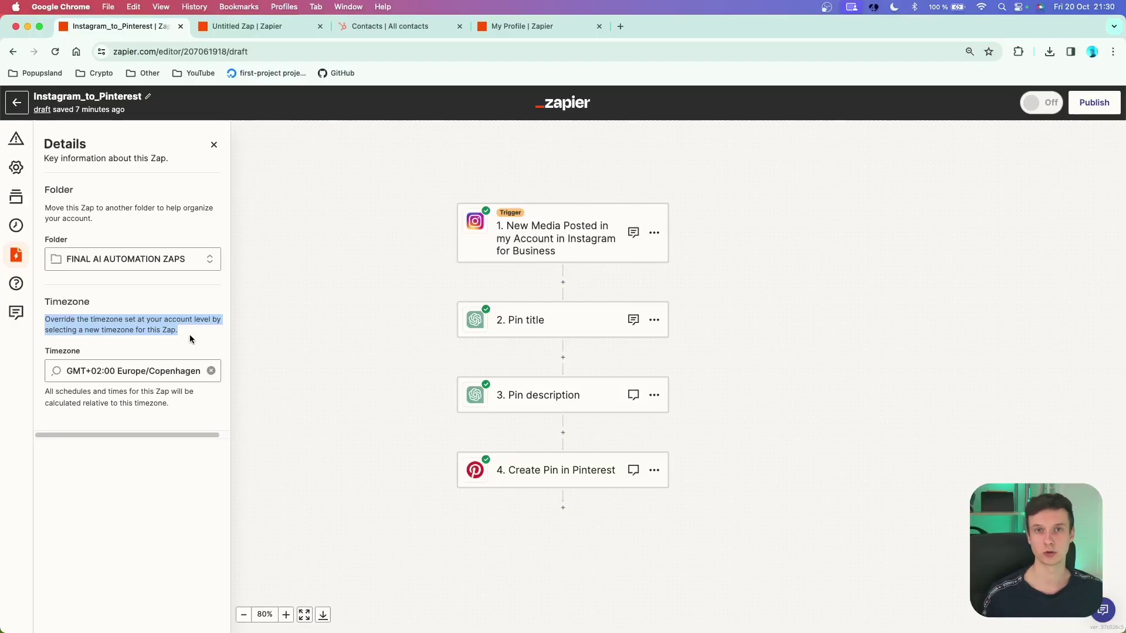
click(211, 371)
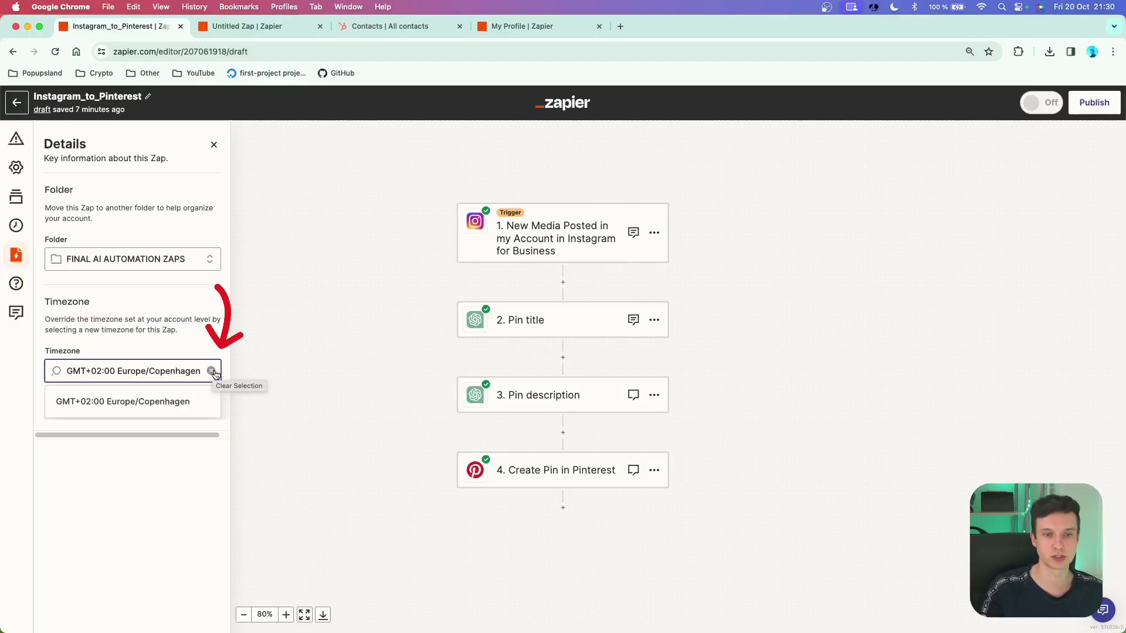
click(211, 371)
text(new)
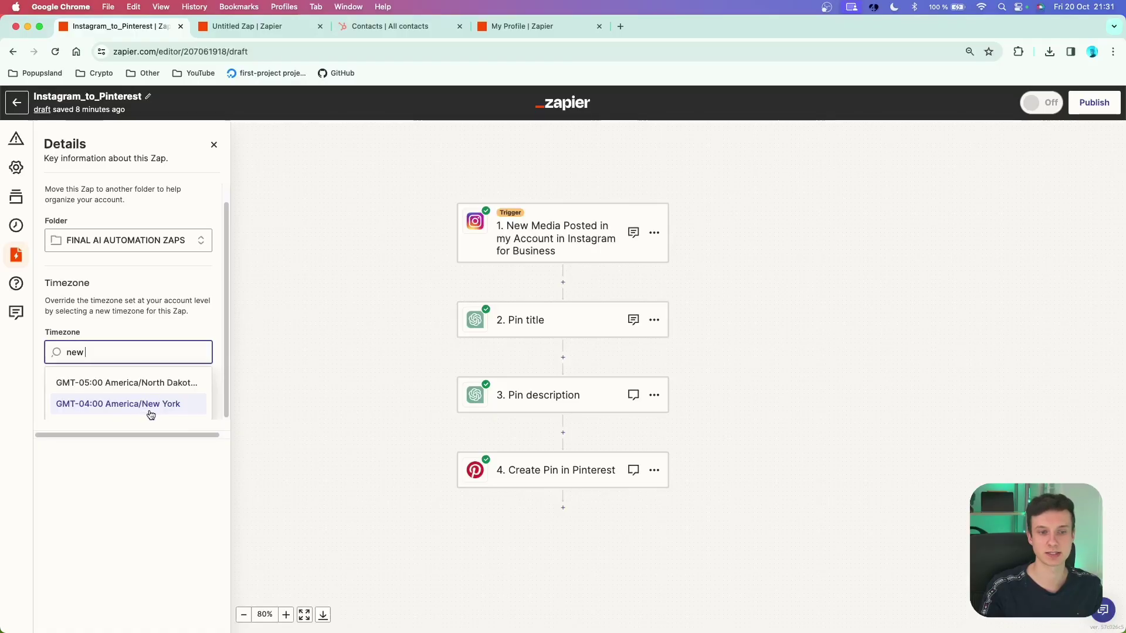
click(154, 414)
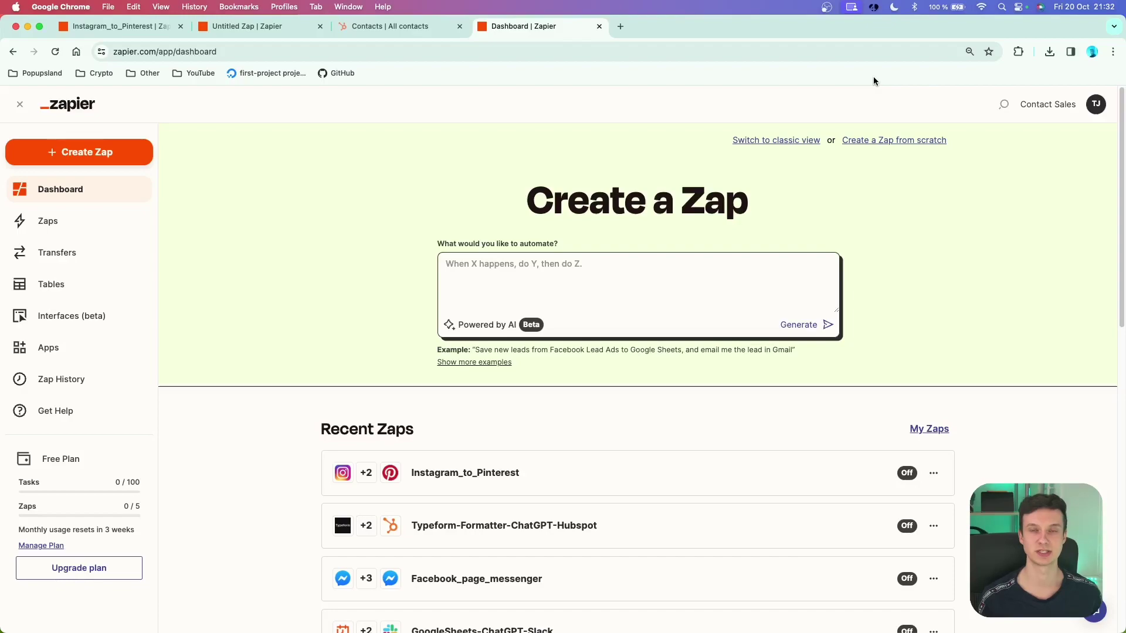
Request an export of the account's Zap data from the data management settings.
click(1096, 104)
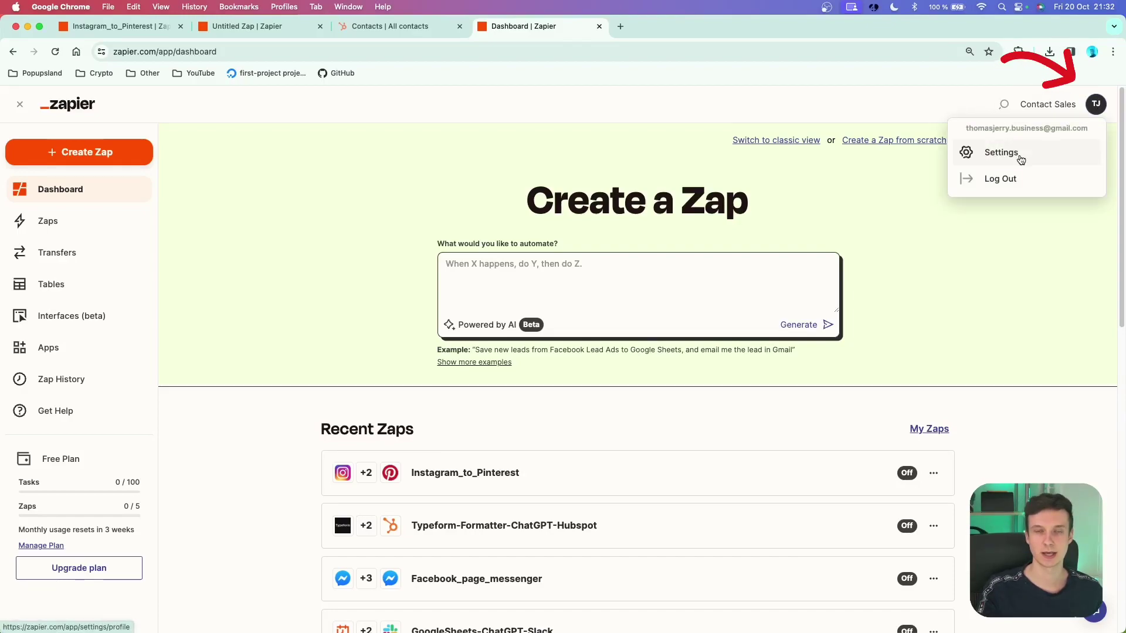
click(1020, 160)
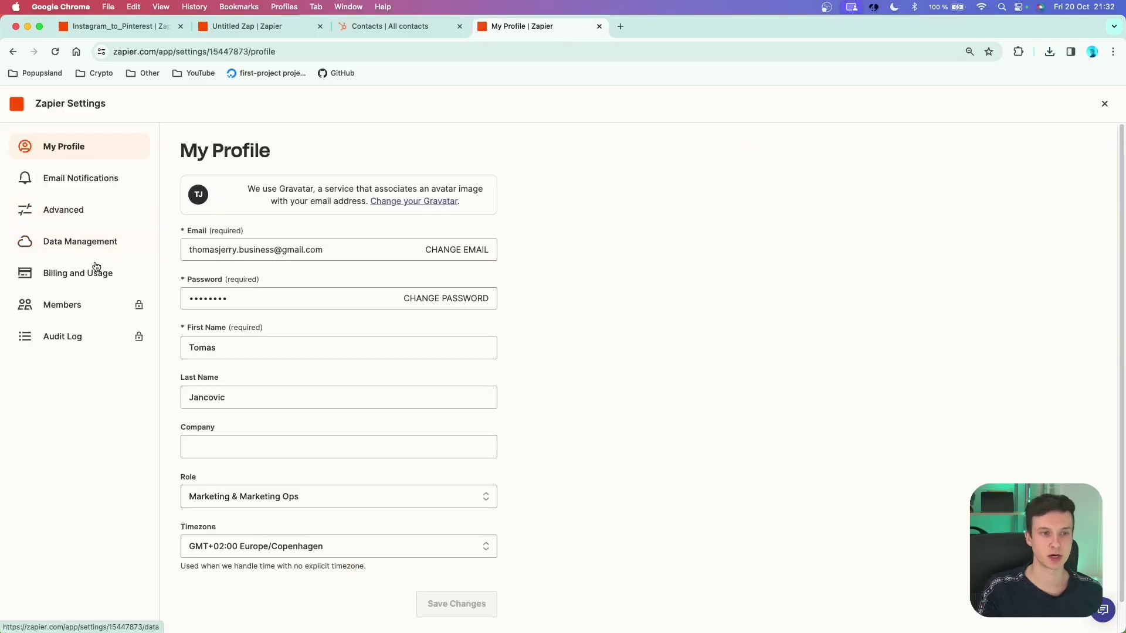
click(98, 249)
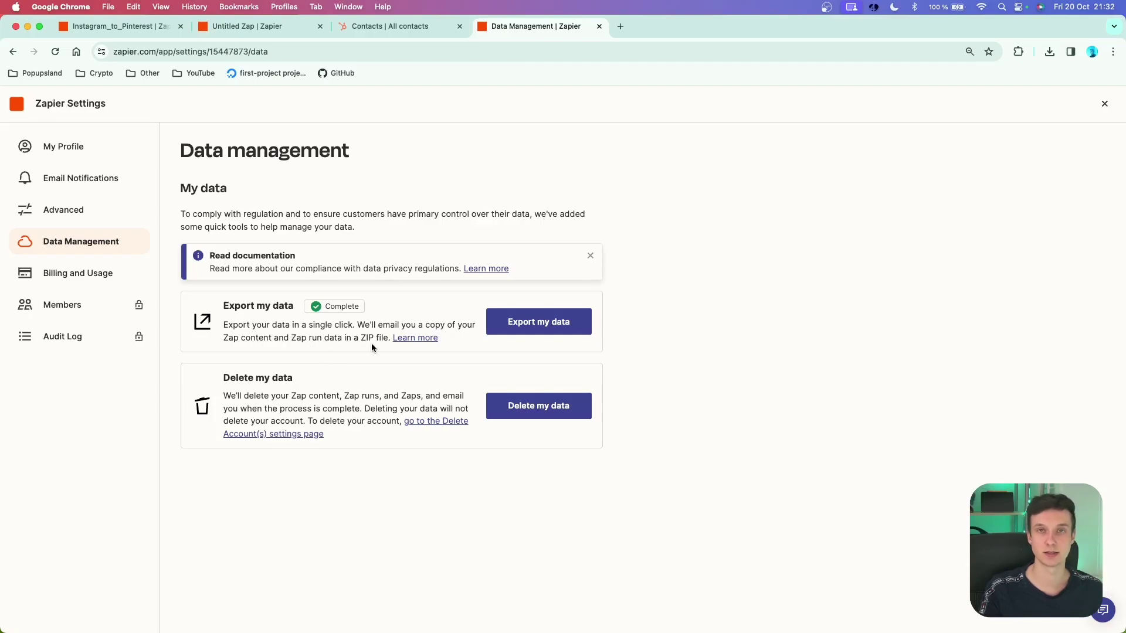
click(540, 329)
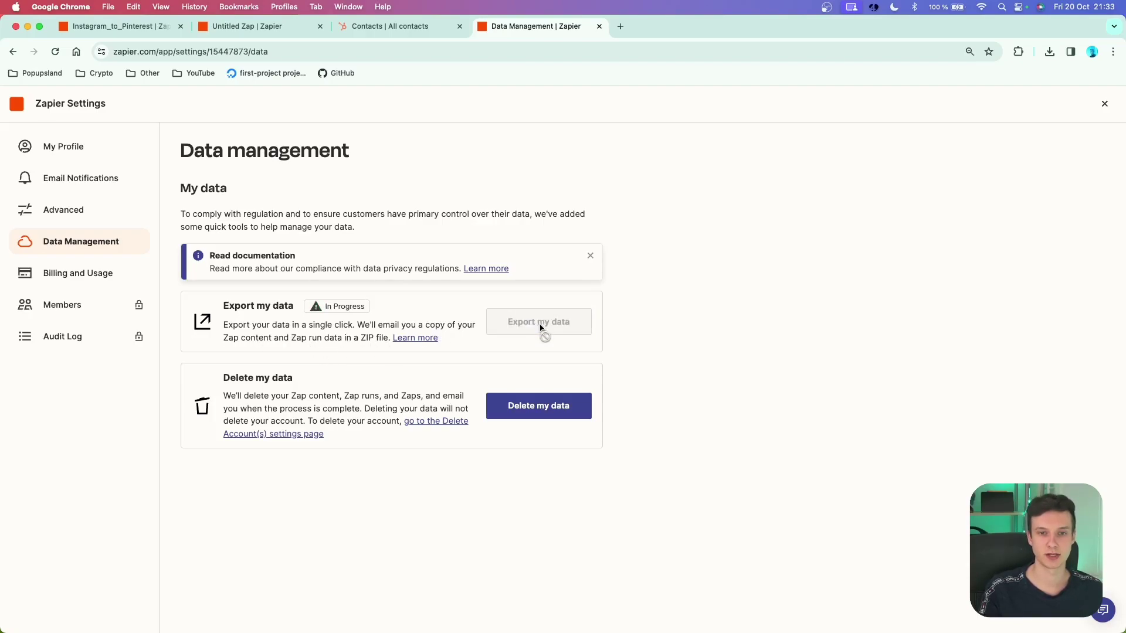
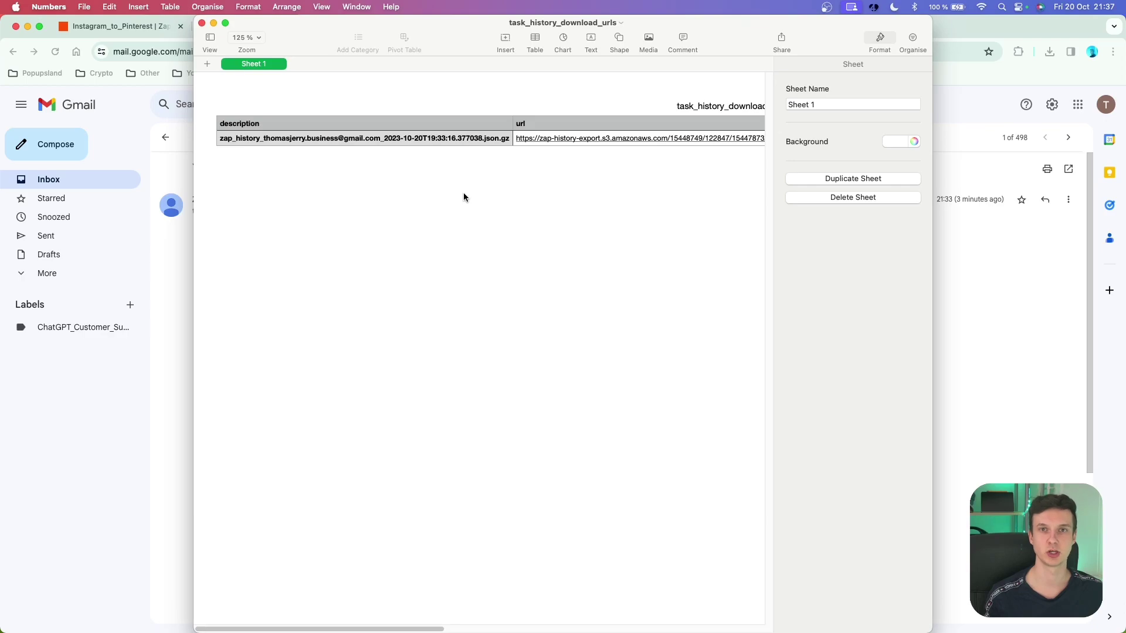
Close the task history spreadsheet and examine the exported Zap titles, statuses and nodes in zapfile.json.
key(super+q)
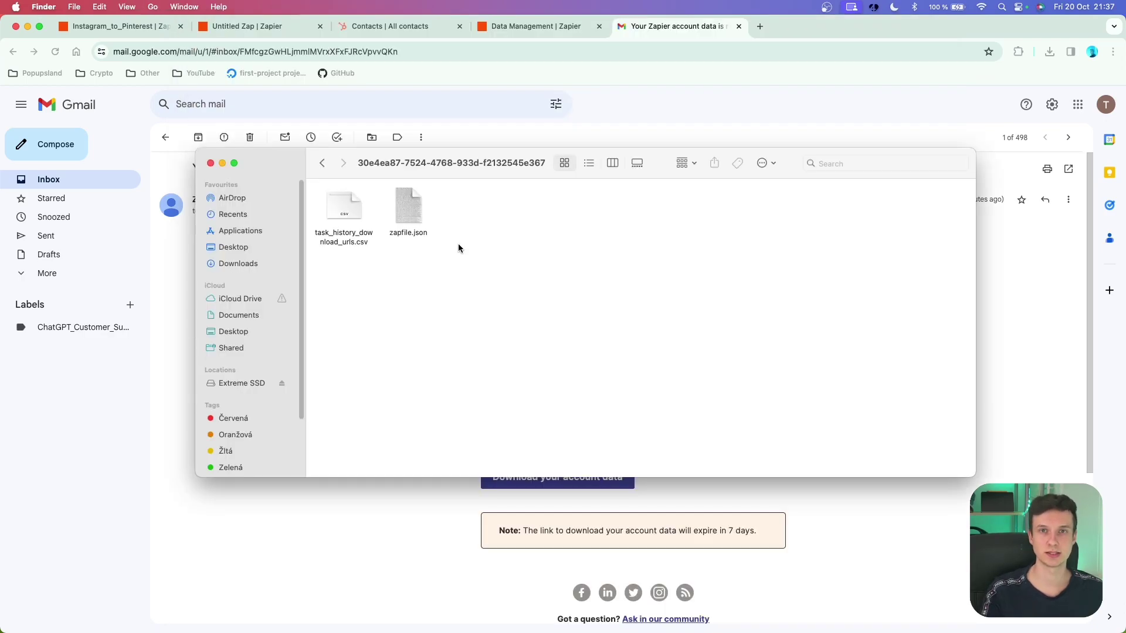
double_click(408, 206)
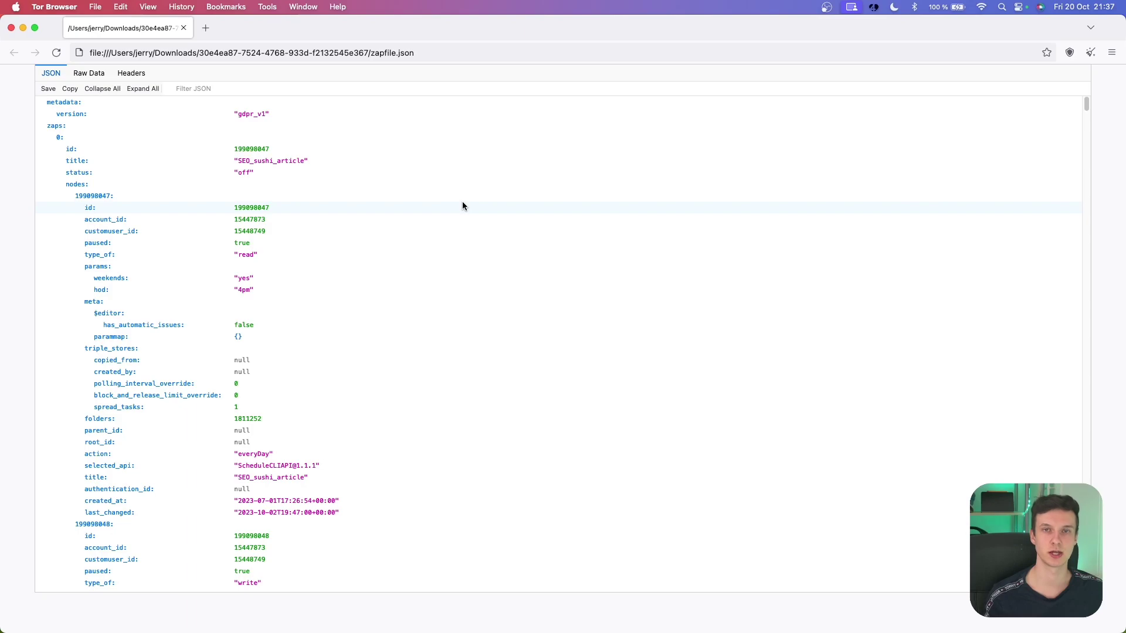
scroll(462, 206, down, 15)
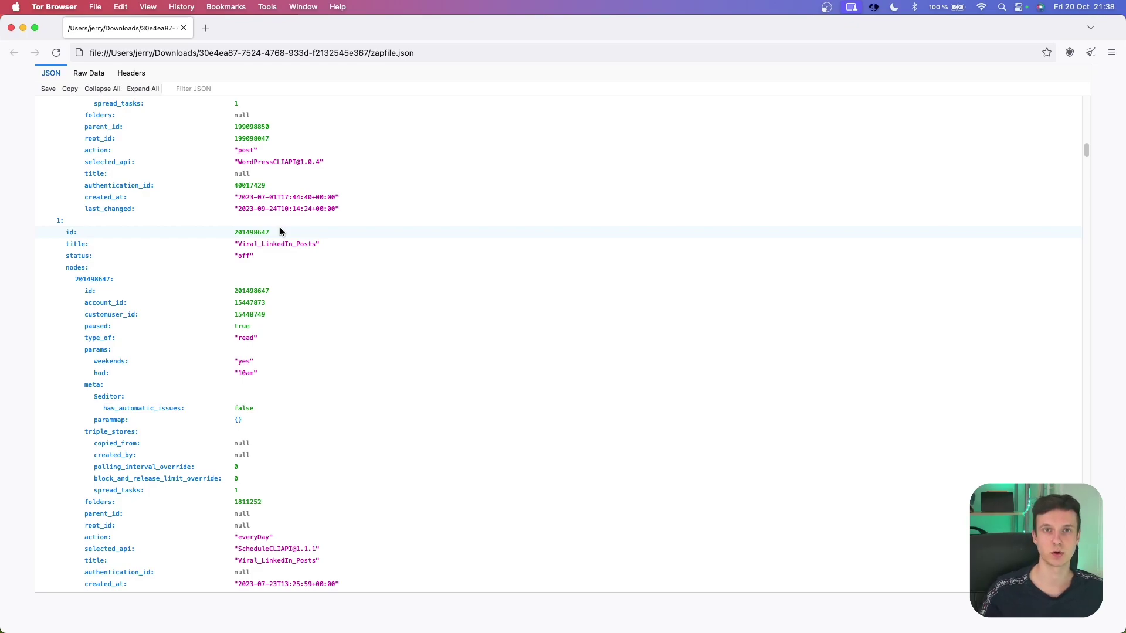
scroll(280, 232, up, 15)
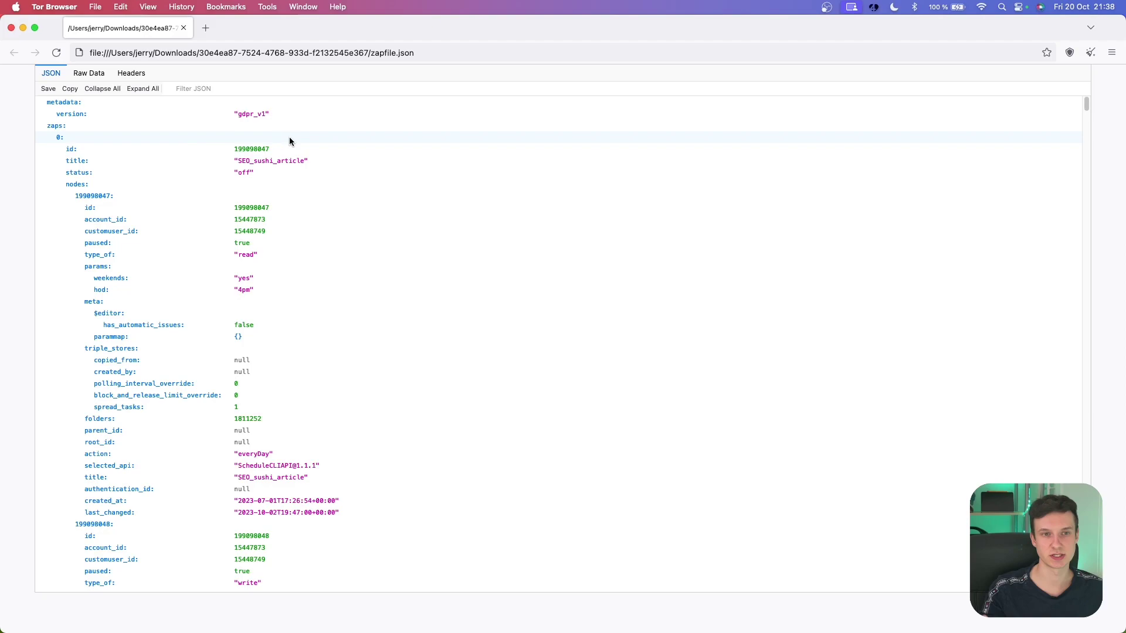
click(280, 184)
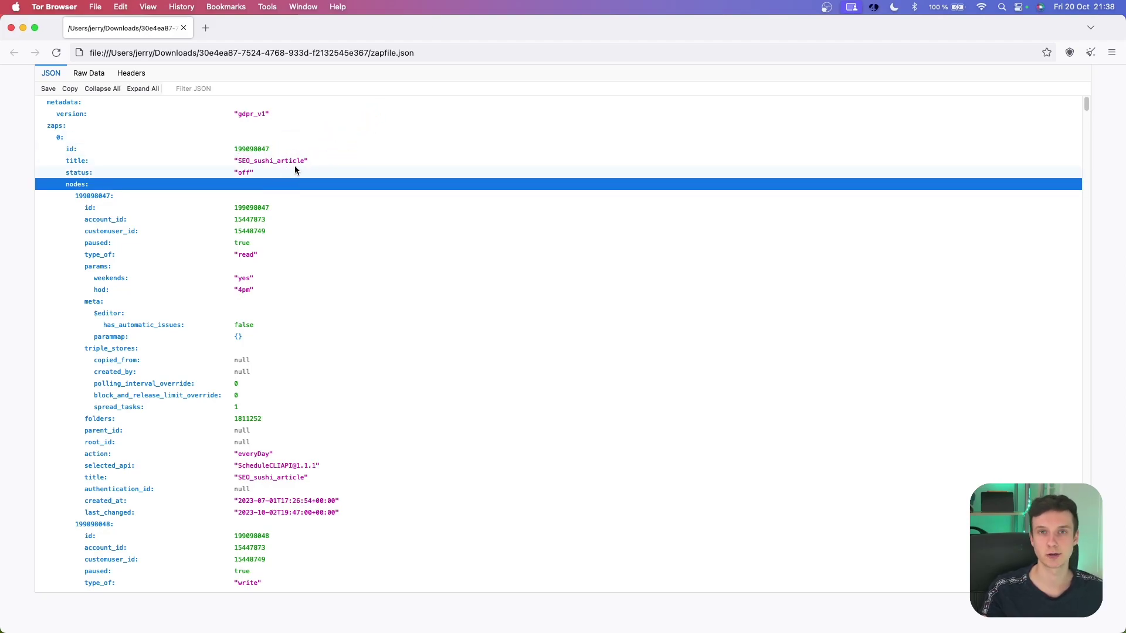
scroll(294, 167, down, 2)
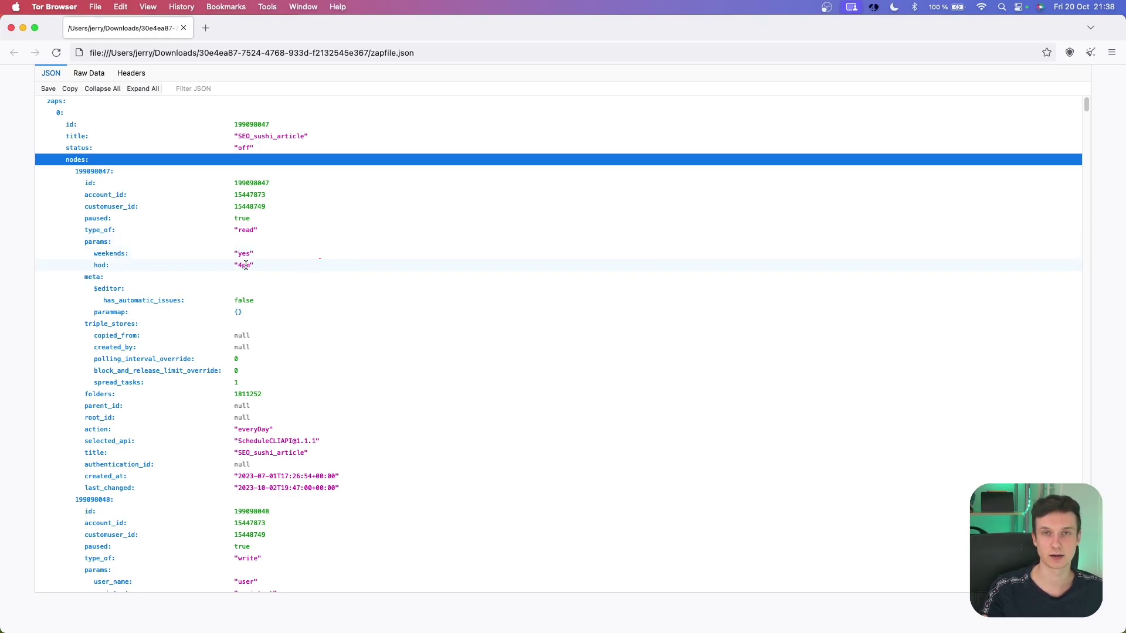
Examine the node parameters and AI prompt of the SEO_sushi_article Zap in zapfile.json.
scroll(239, 410, down, 5)
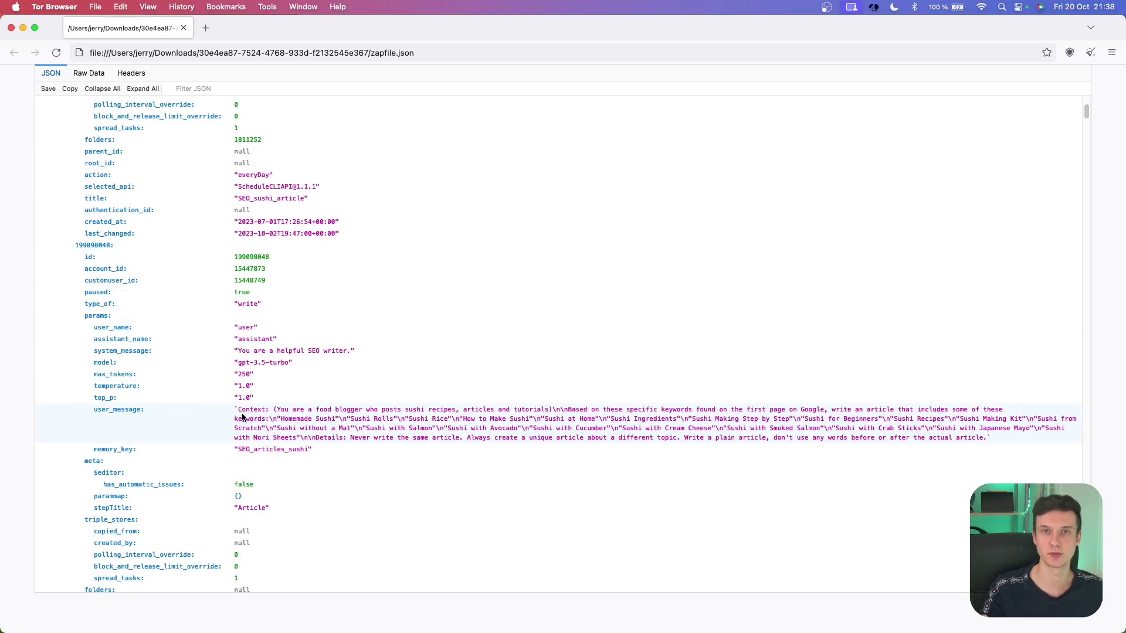
scroll(260, 229, down, 2)
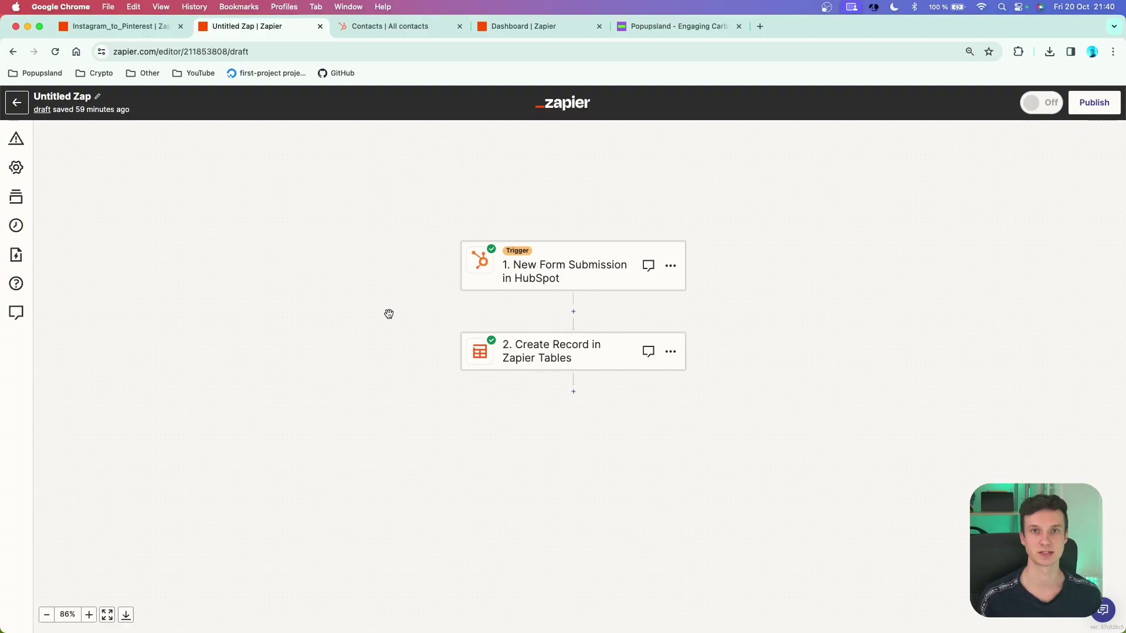
Go to Zapier Tables in Chrome and review the import and template options for a new table without creating one.
key(super+4)
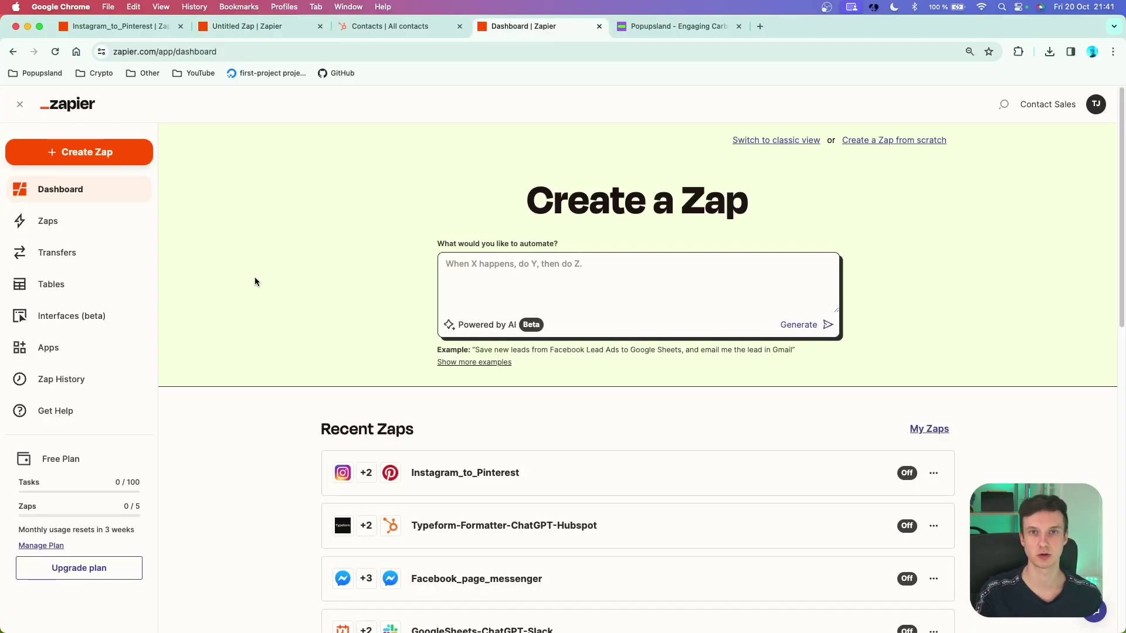
click(76, 293)
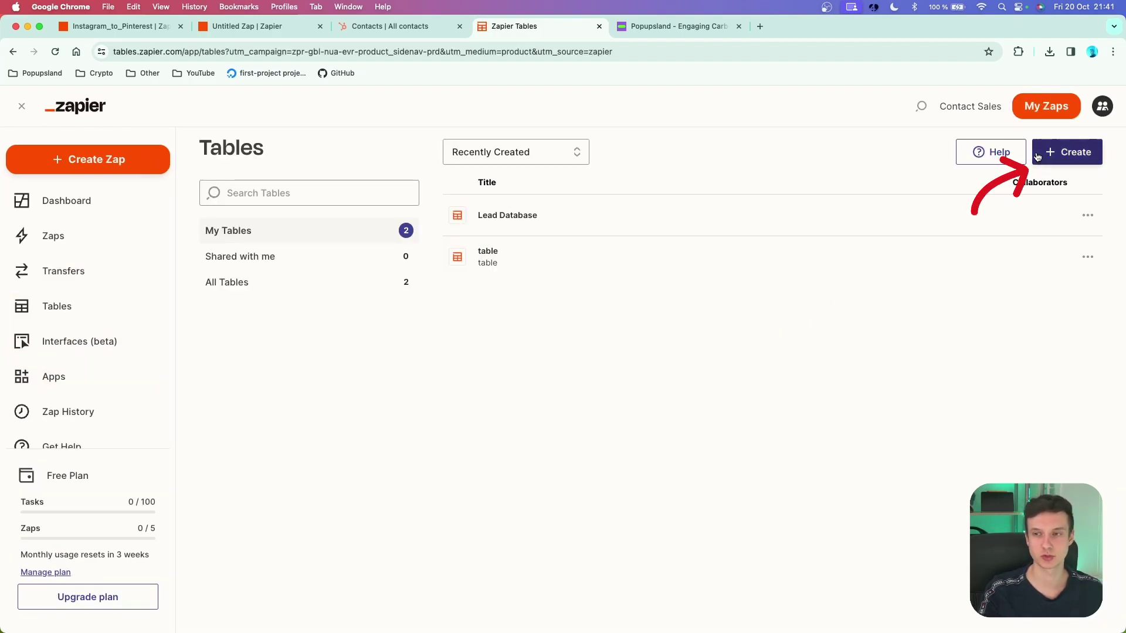
click(1062, 160)
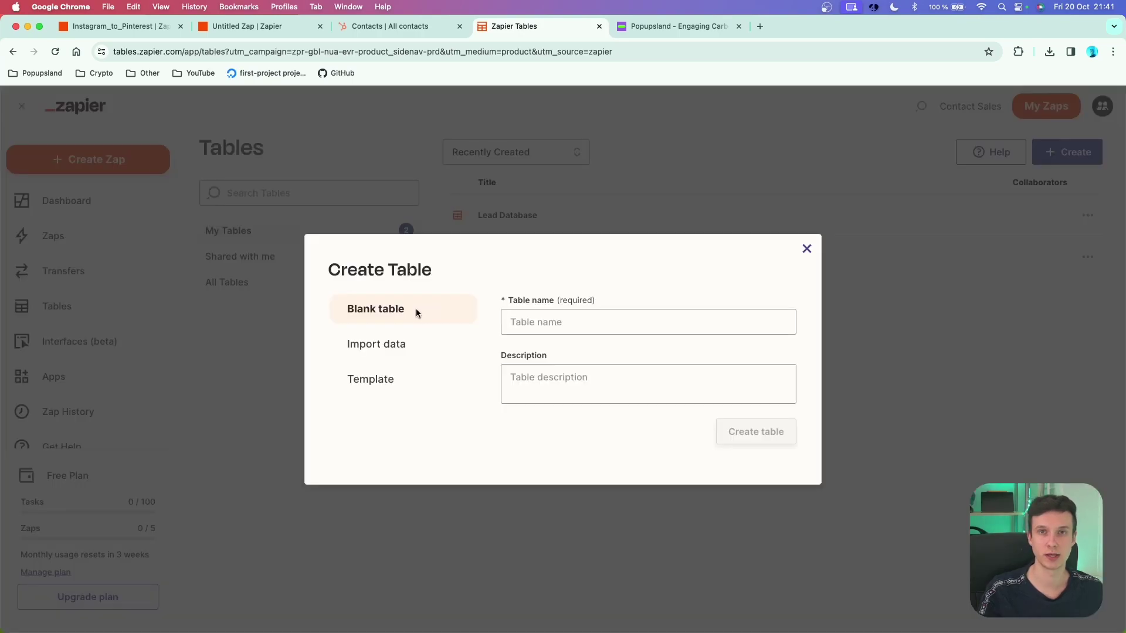
click(404, 347)
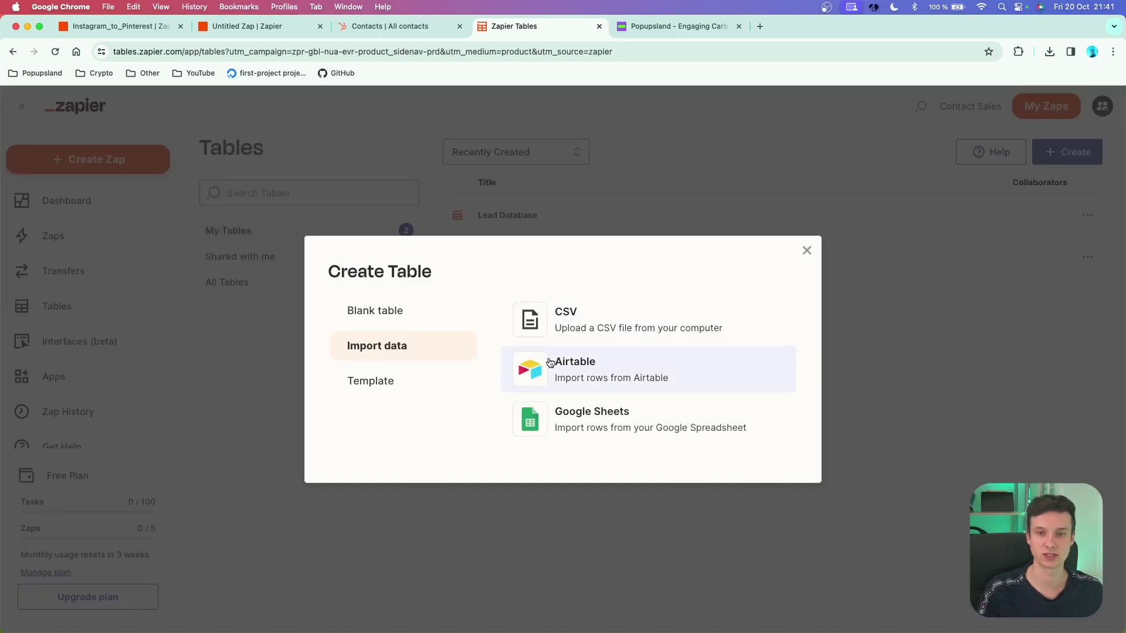
click(437, 384)
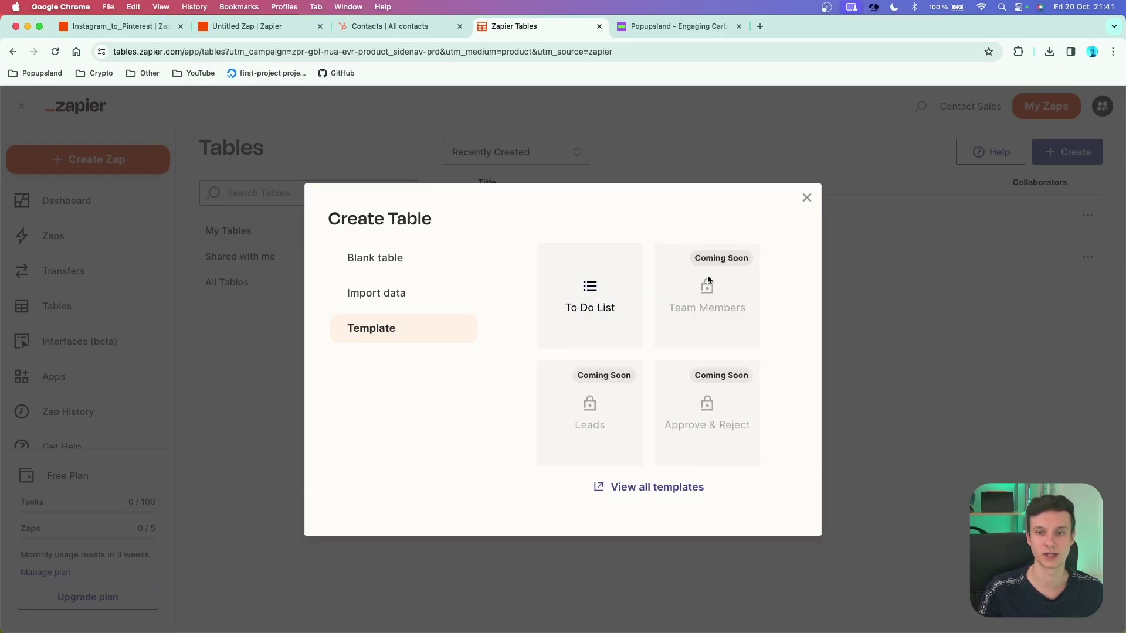
key(Escape)
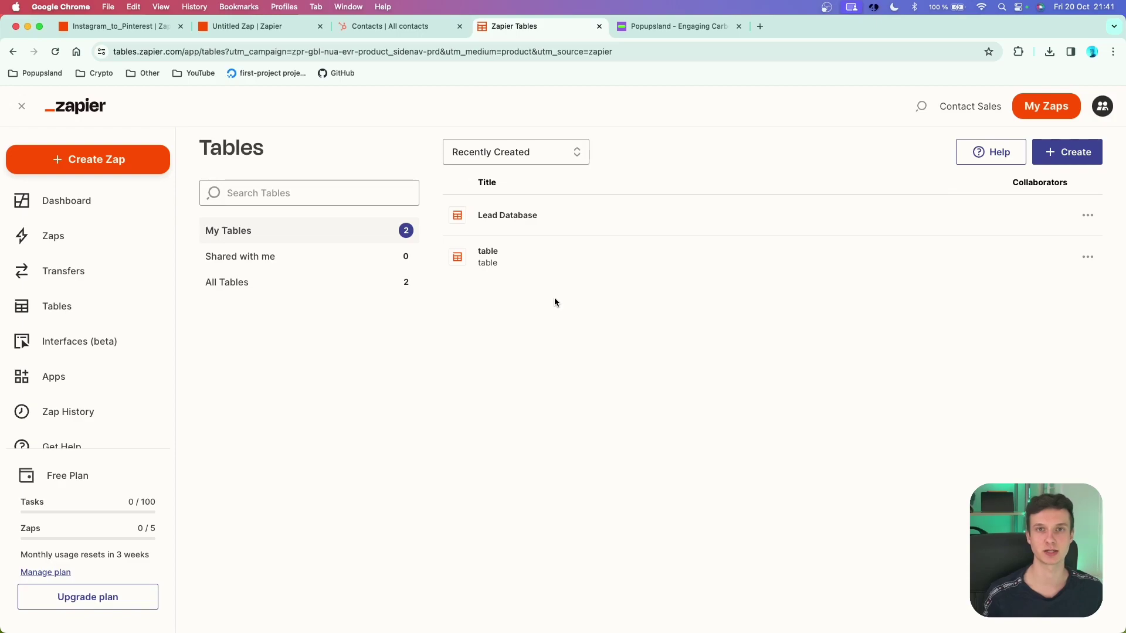
Open the Lead Database table and add a left-aligned Text field named Test.
click(519, 220)
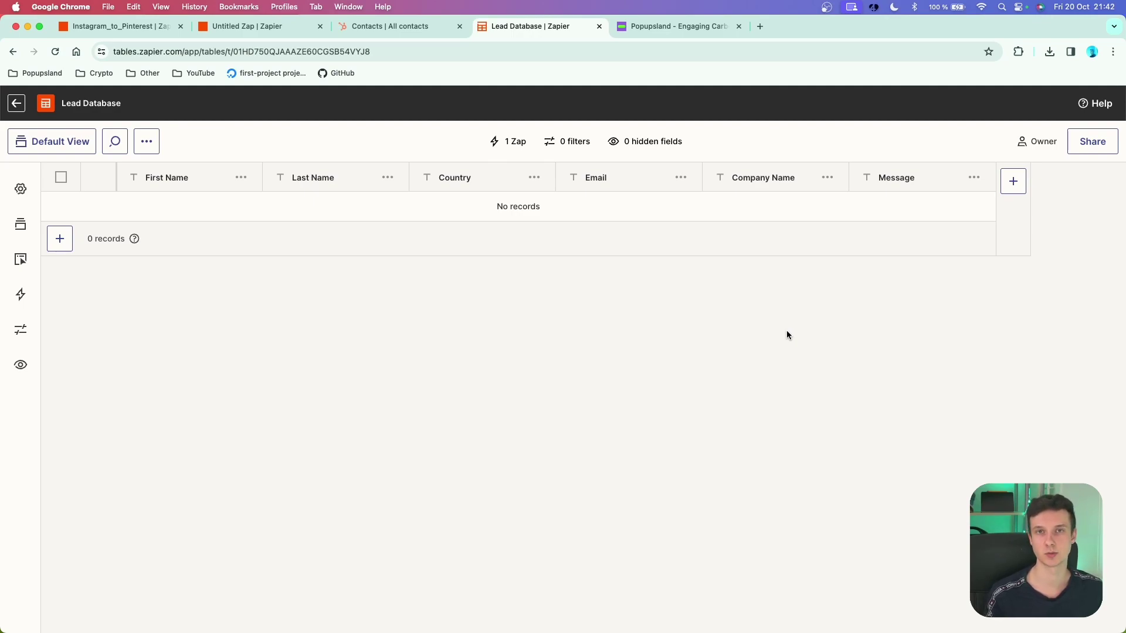
click(1015, 185)
text(Test)
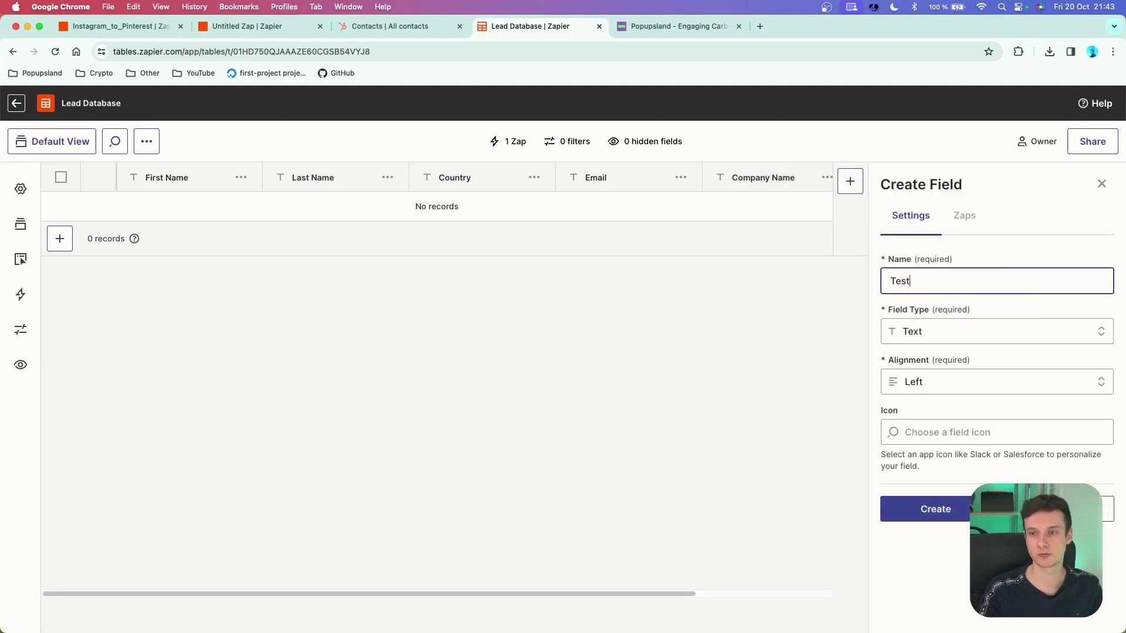
click(992, 331)
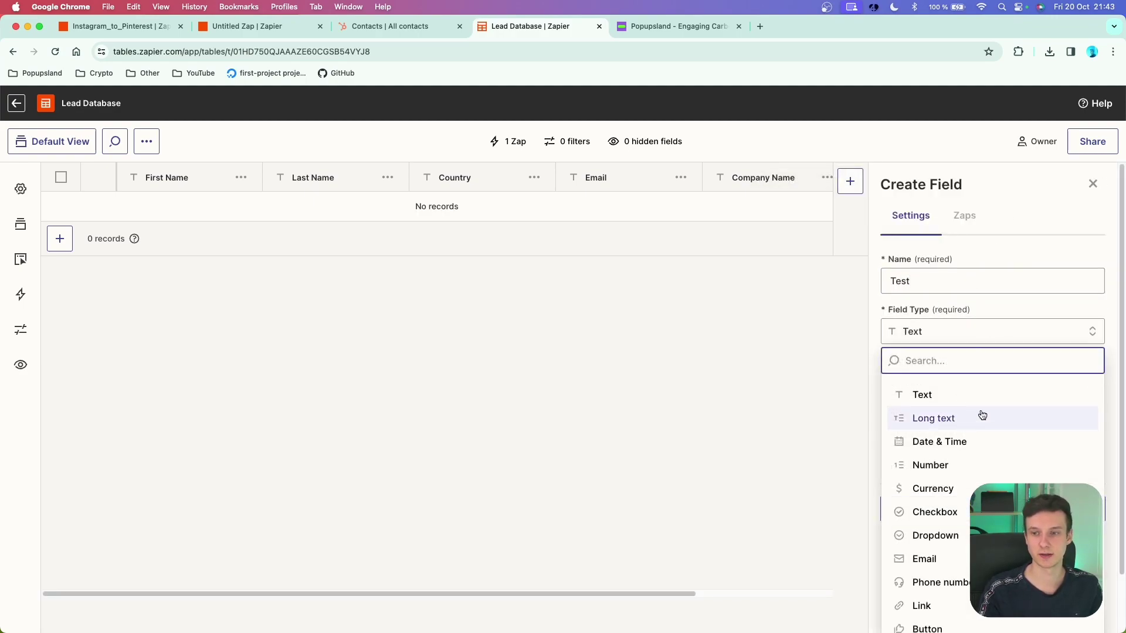
scroll(962, 581, down, 2)
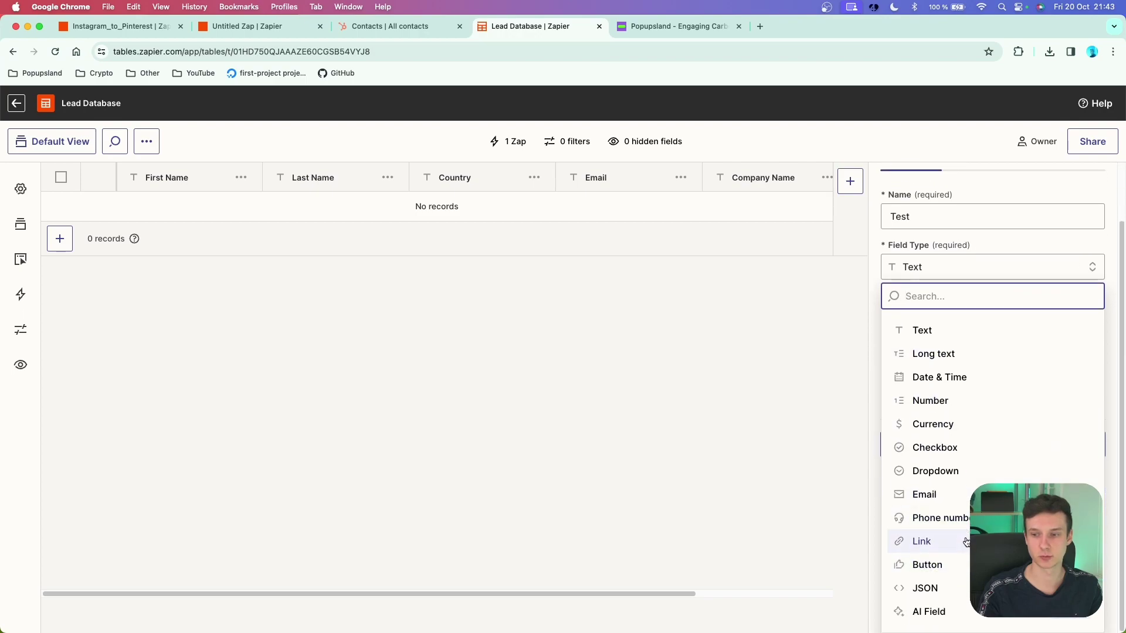
click(958, 335)
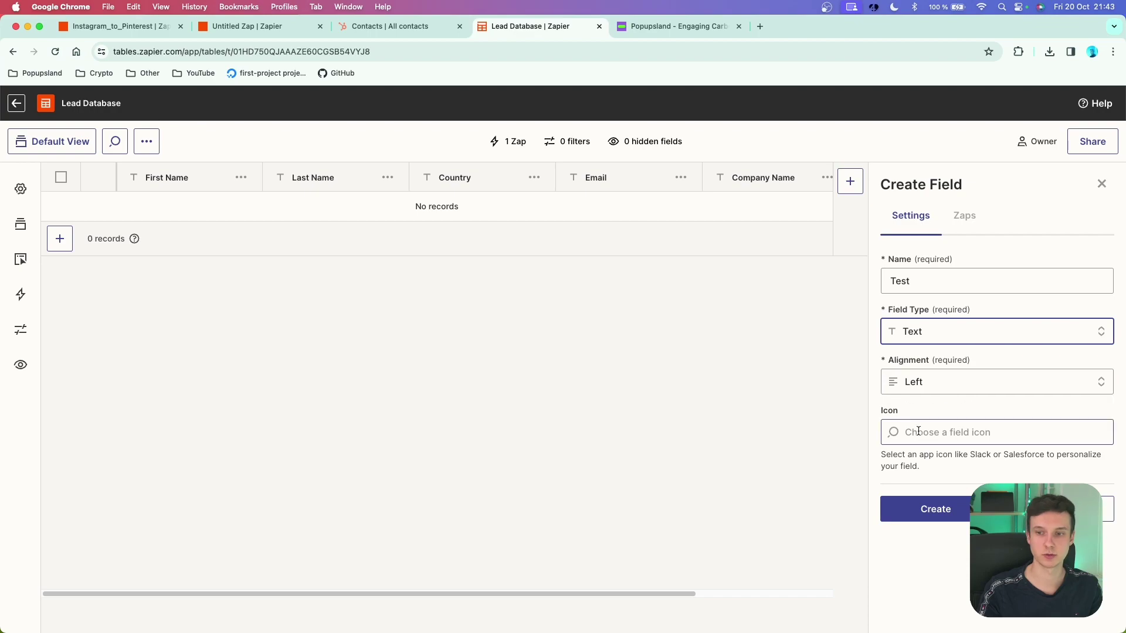
click(955, 520)
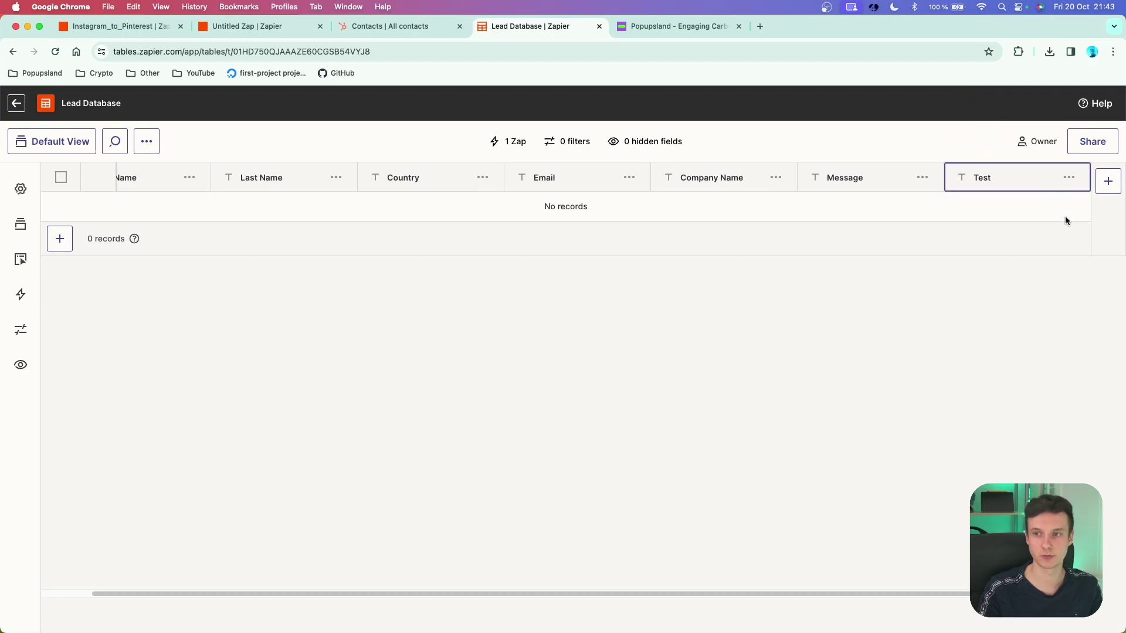
Delete the Test field from the Lead Database table.
click(1069, 178)
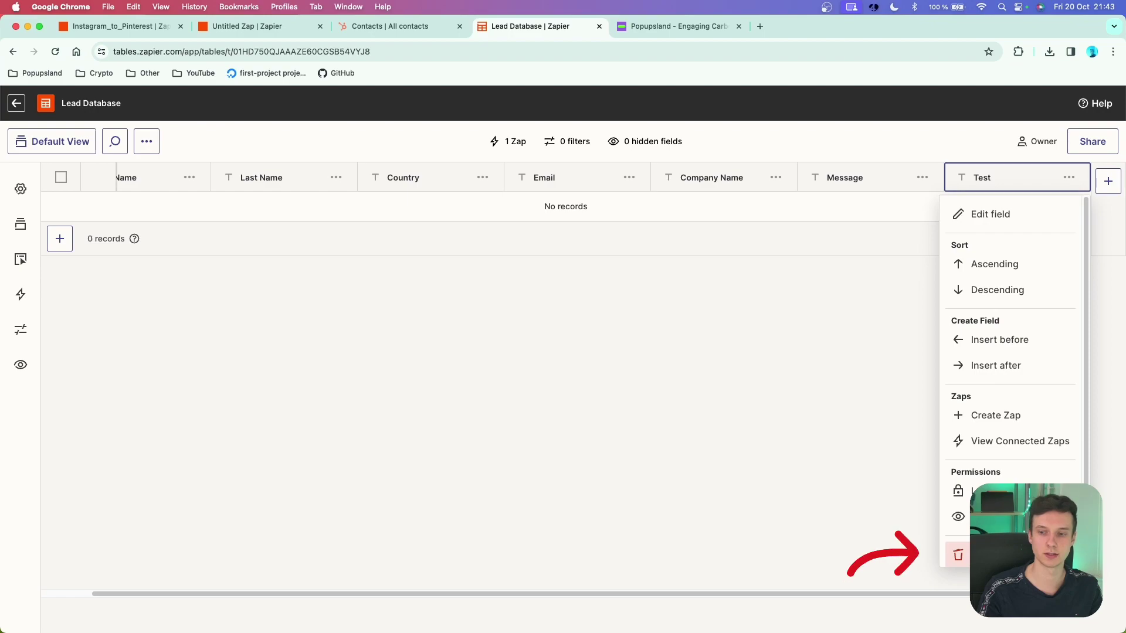
click(996, 556)
click(542, 397)
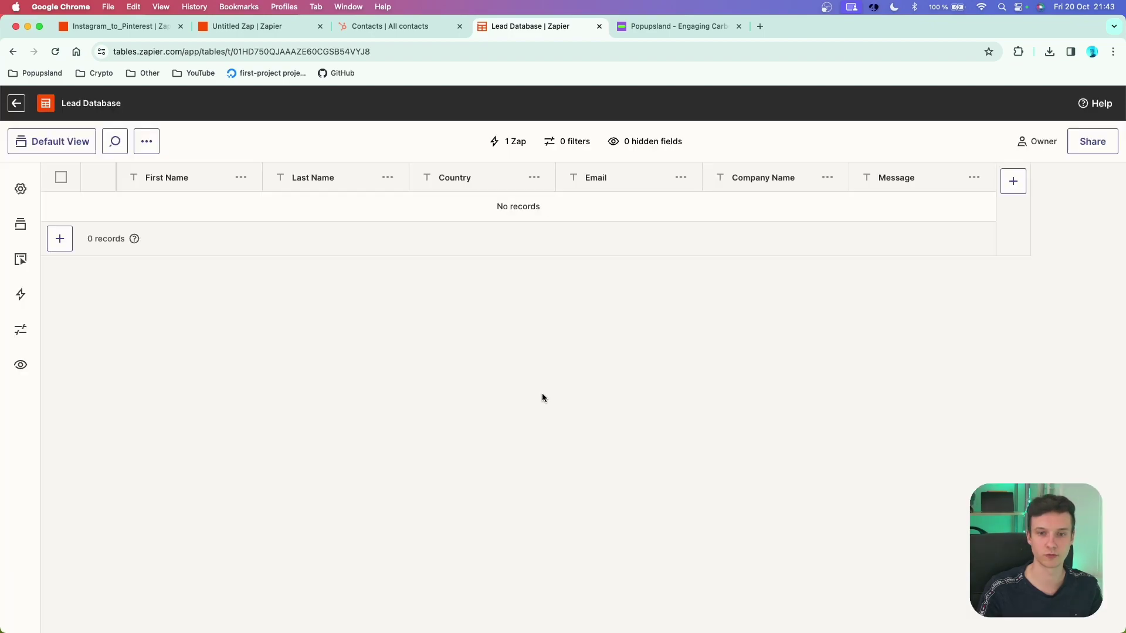
Try to rename the First Name field as fdsfjisfdji.
double_click(180, 181)
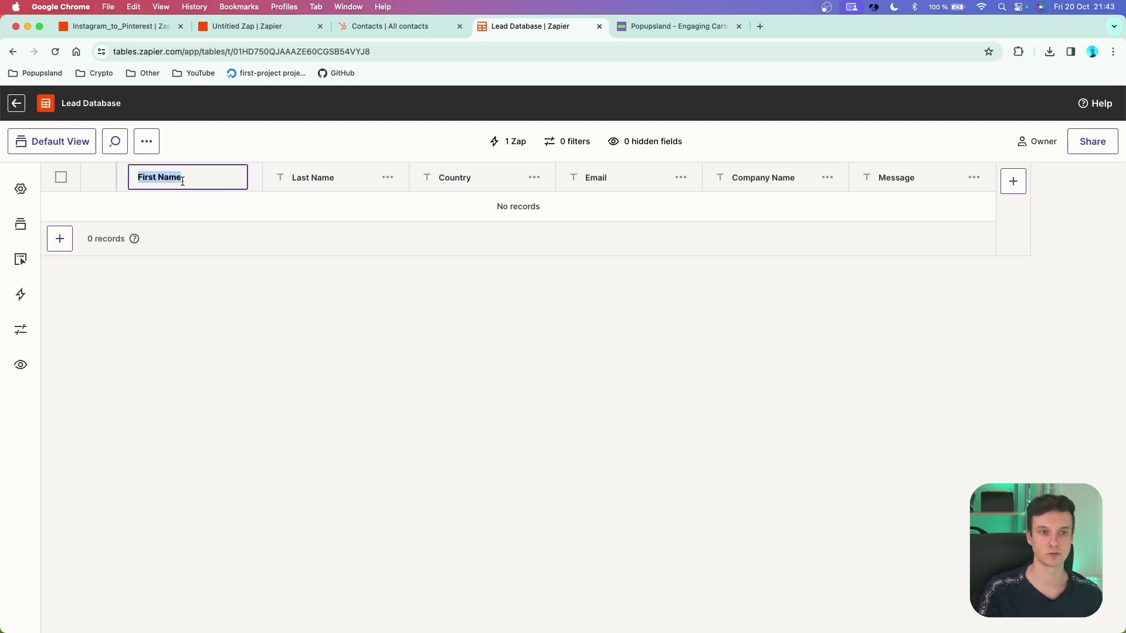
text(fdsfjisfdji)
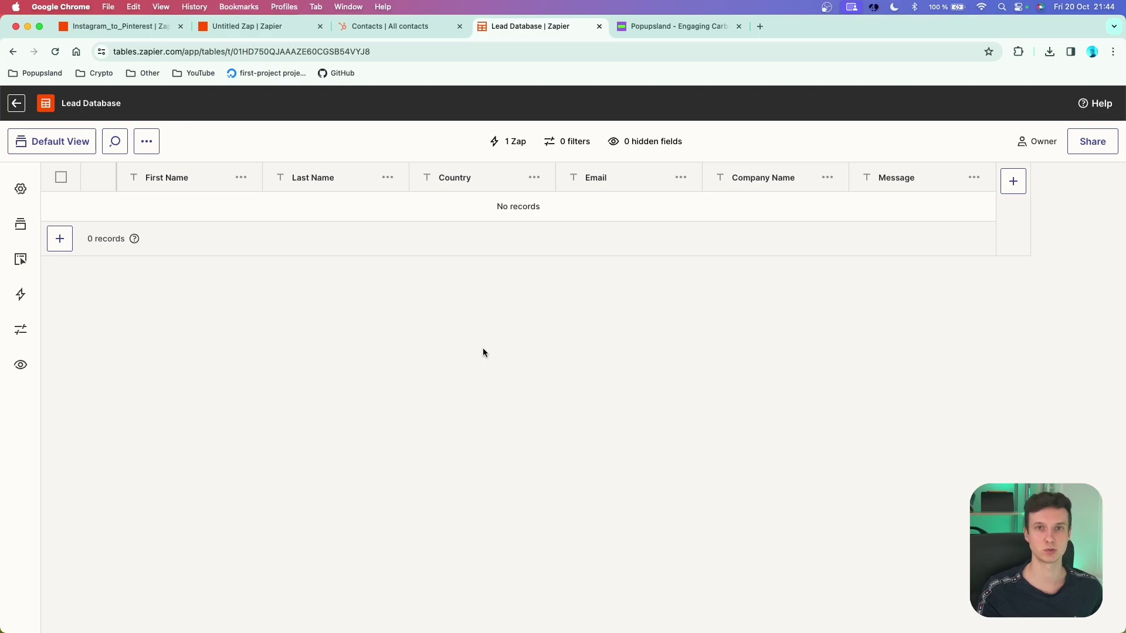
Open the untitled Zap's HubSpot trigger, and examine the Popupsland contact form along with the HubSpot contacts list.
key(super+2)
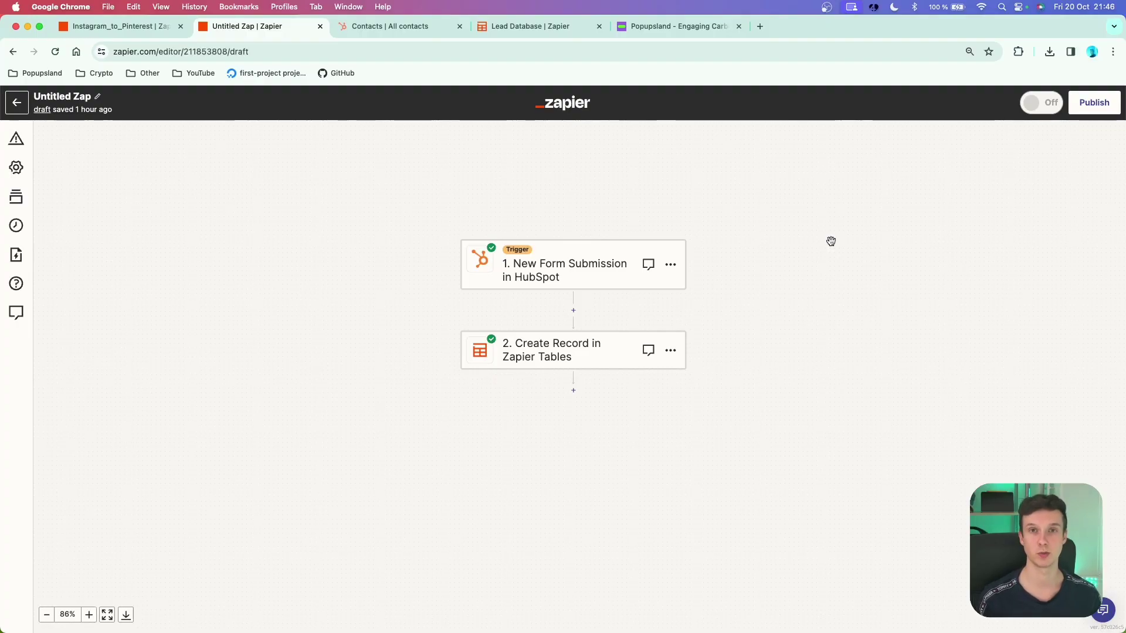
click(536, 266)
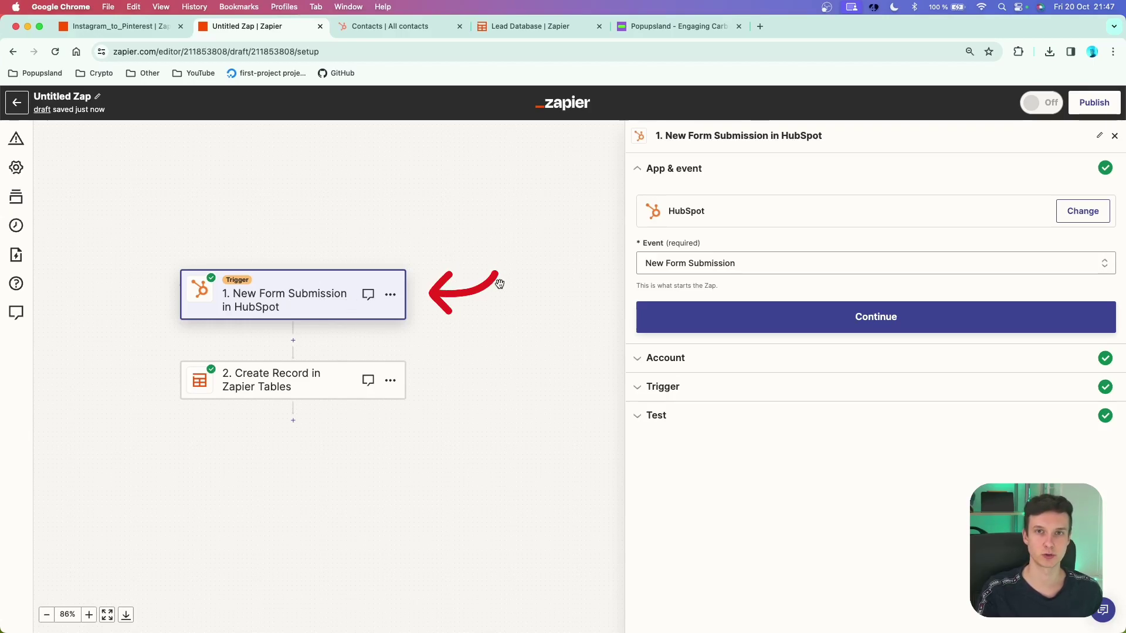
key(super+5)
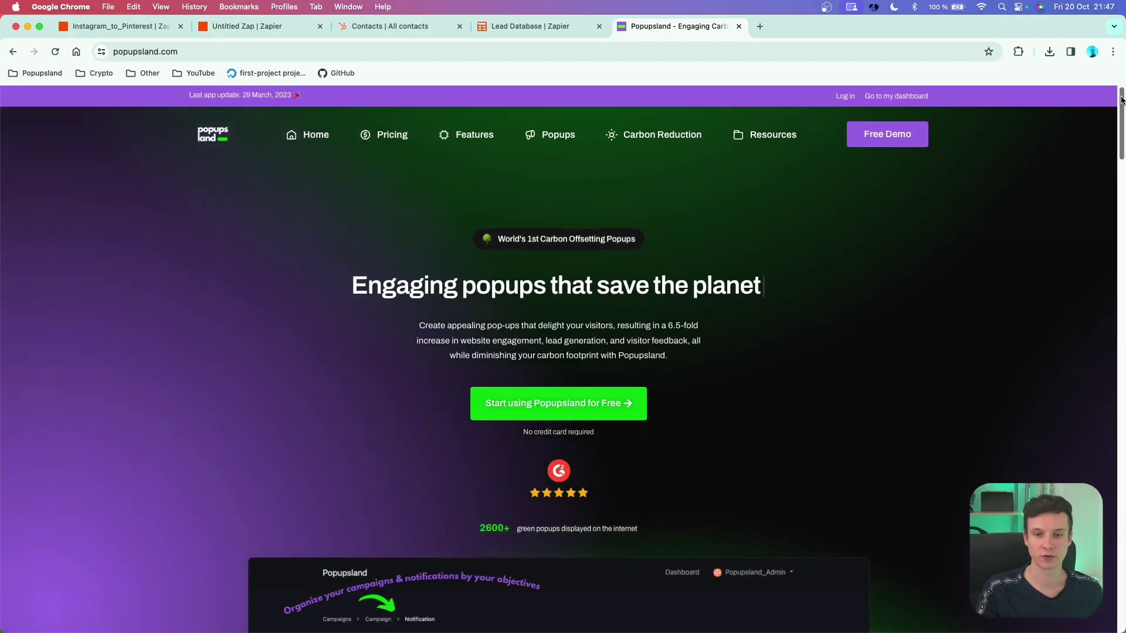
scroll(587, 422, down, 20)
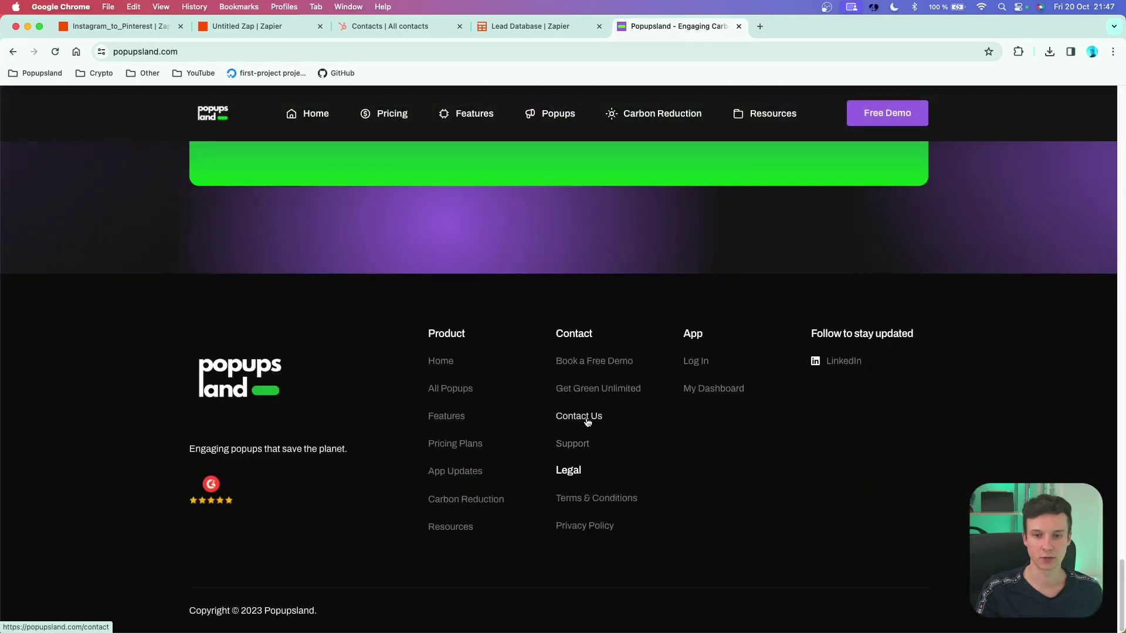
click(587, 423)
scroll(882, 314, down, 3)
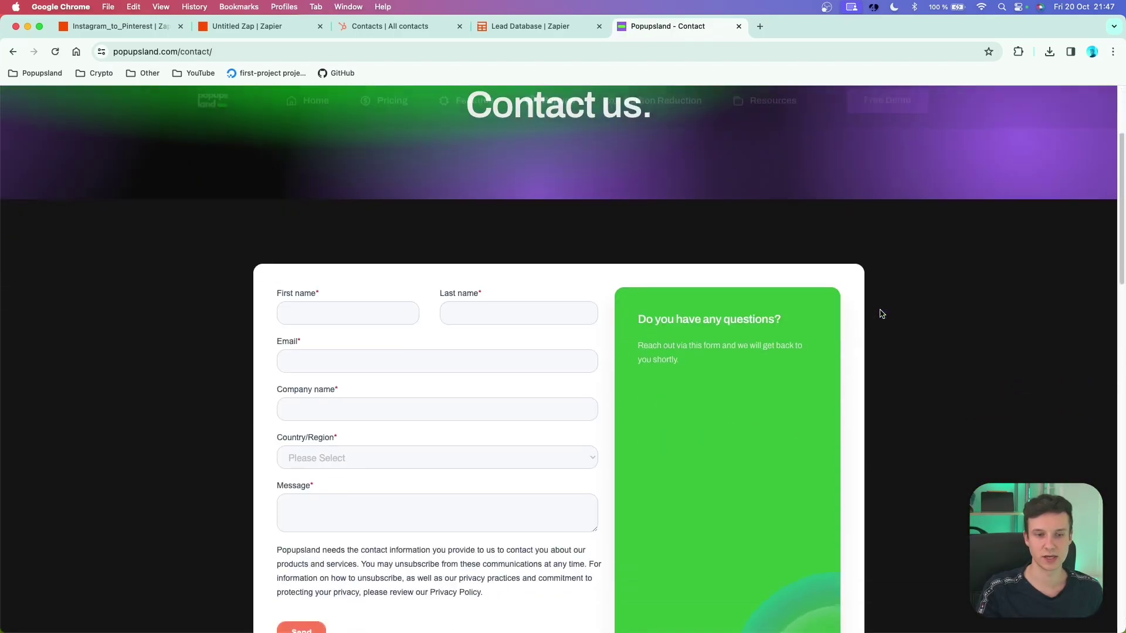
scroll(882, 313, down, 3)
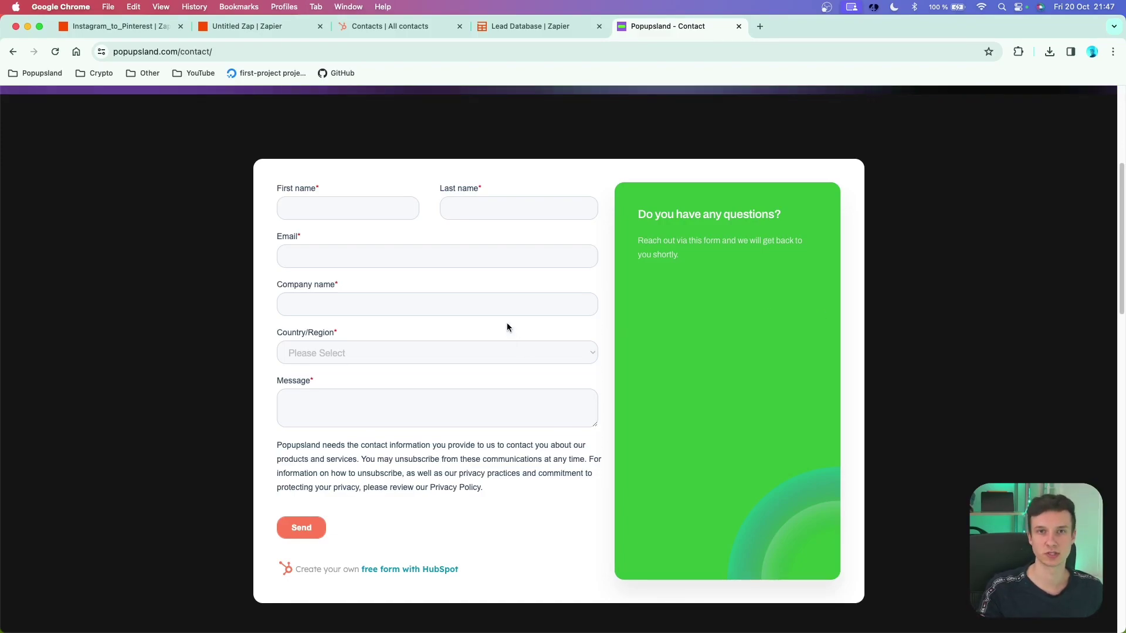
key(super+3)
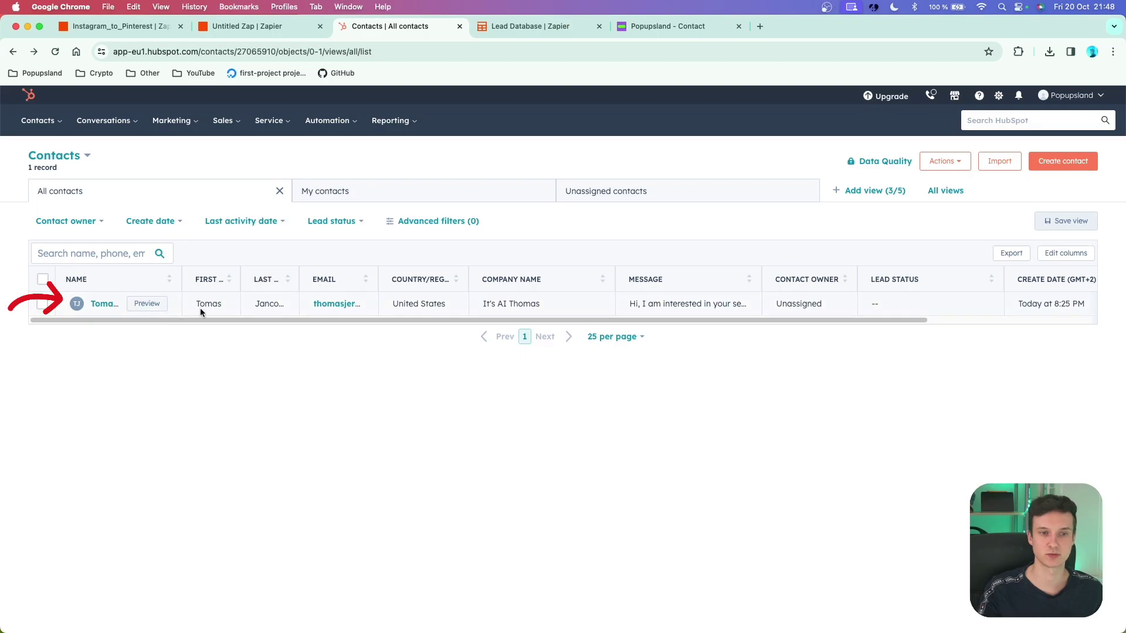
Configure the Zap's HubSpot trigger with the New Form Submission event, the connected account and the Contact Us form.
key(super+2)
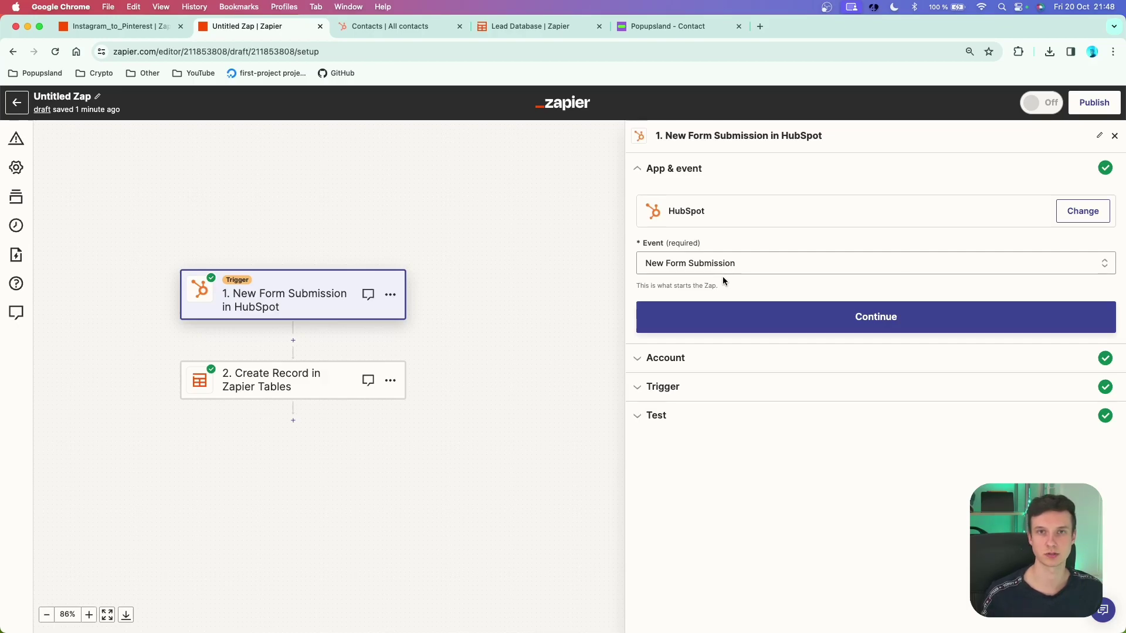
click(712, 264)
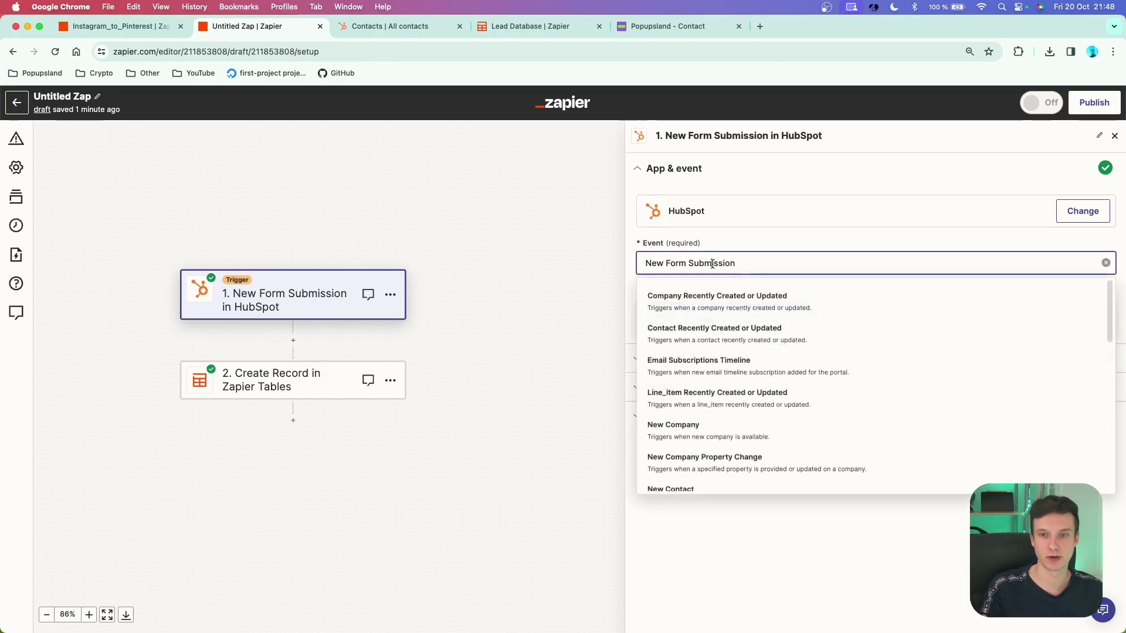
click(756, 249)
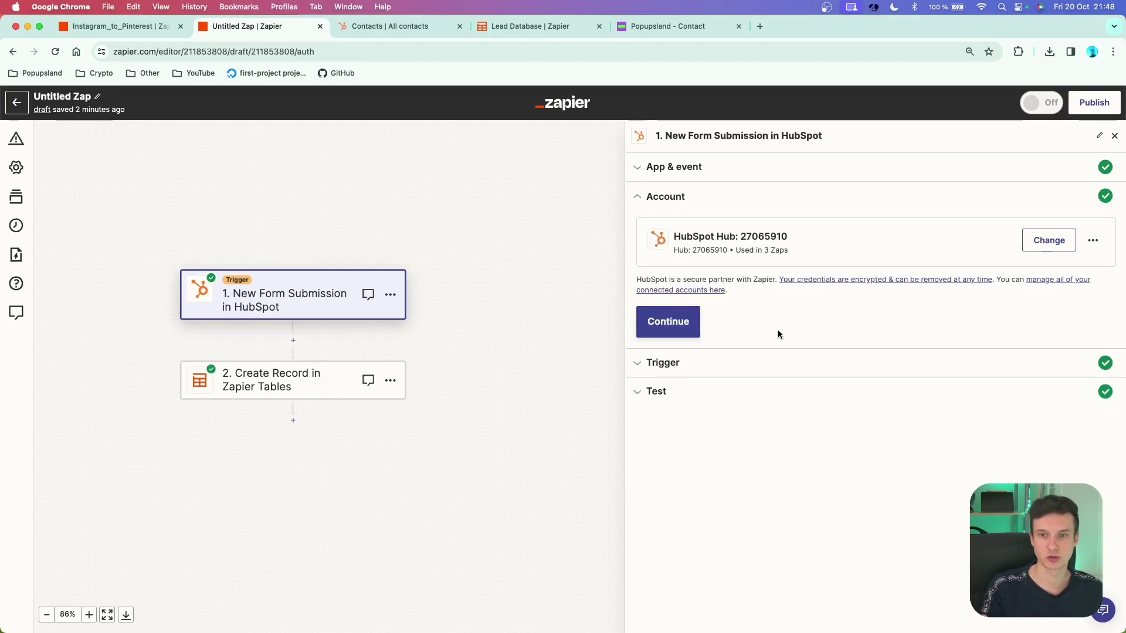
click(690, 330)
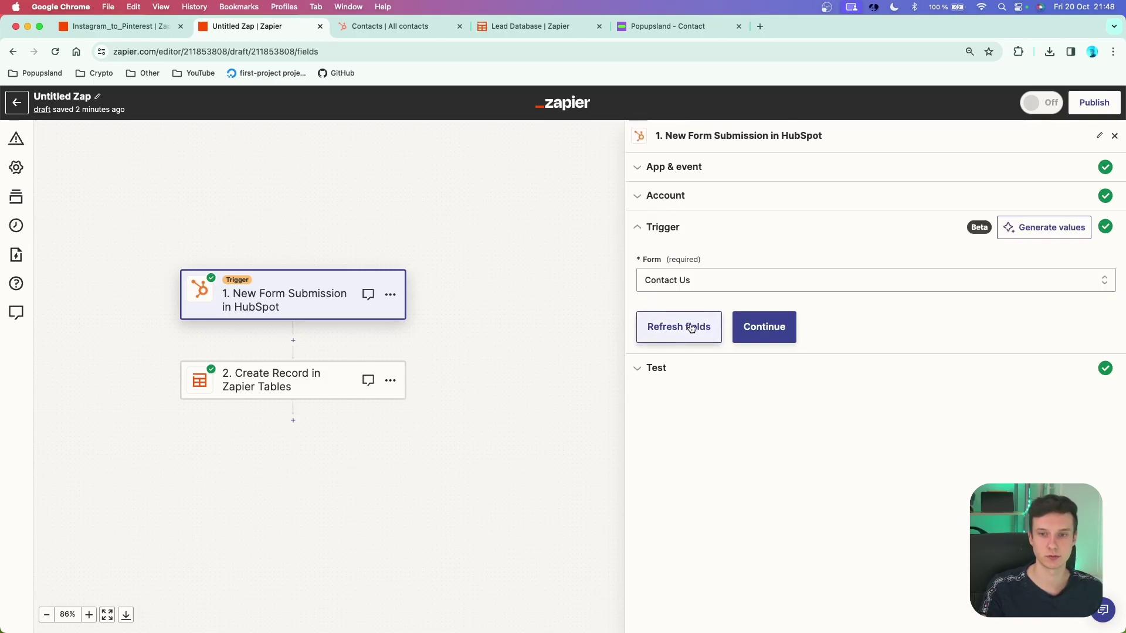
click(711, 279)
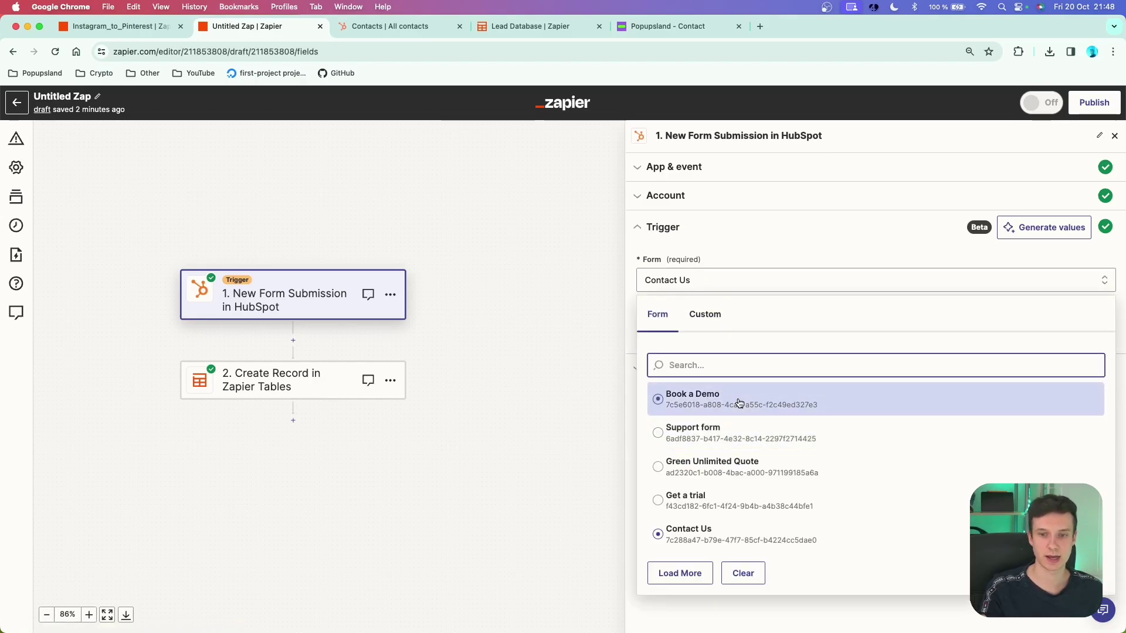
click(730, 519)
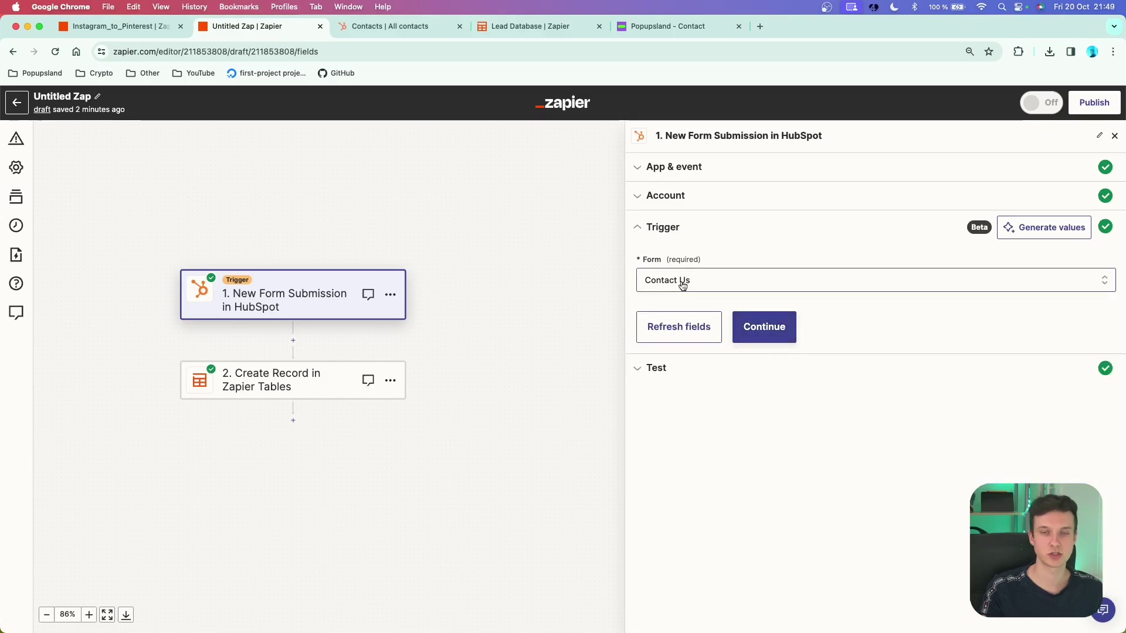
Review the trigger's Form A test record, including its message, and continue to the Zapier Tables action with it.
click(749, 312)
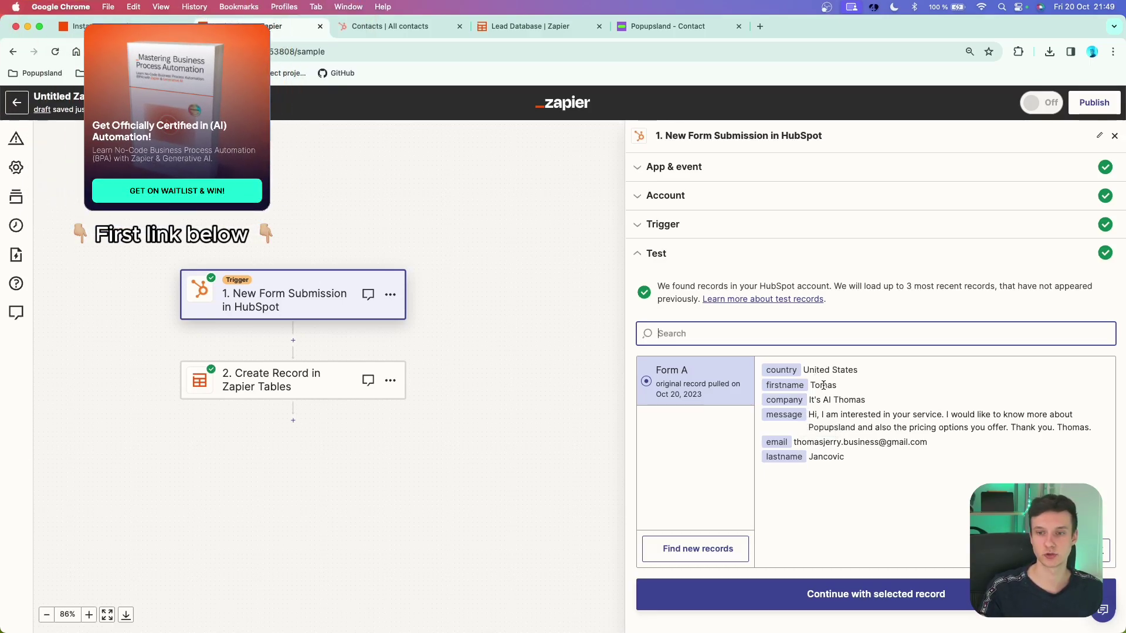
drag(809, 414, 1103, 436)
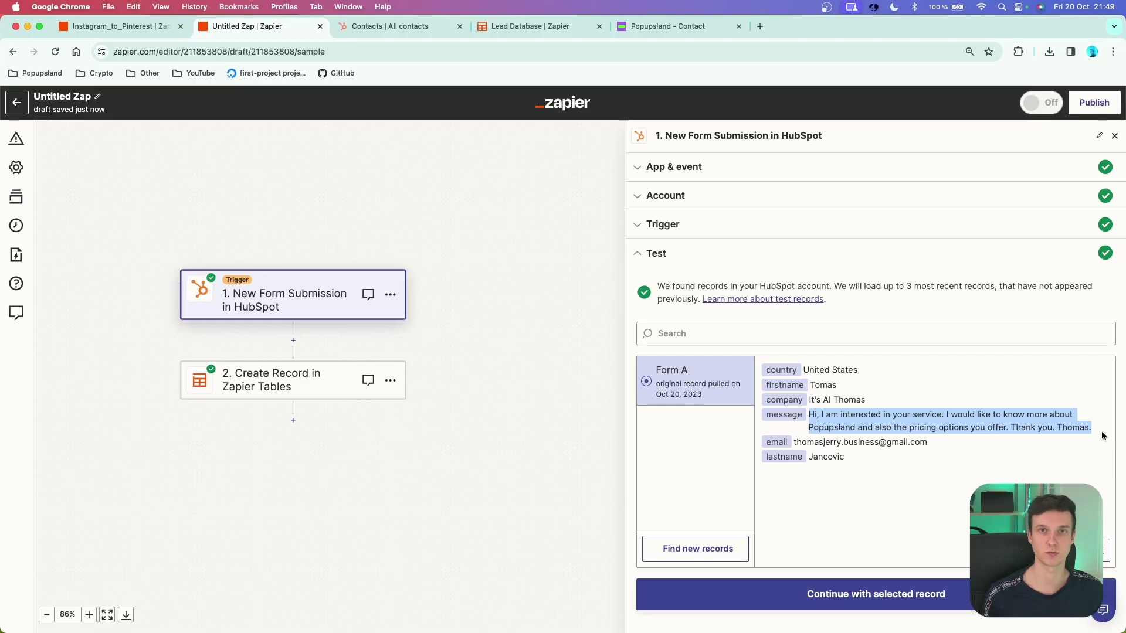
click(914, 606)
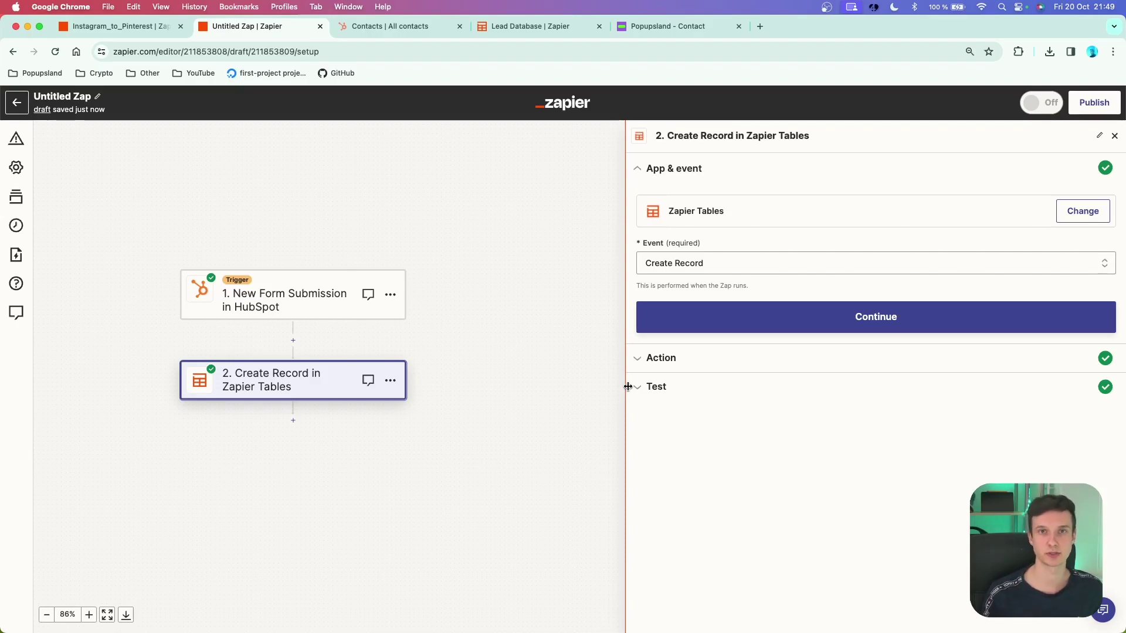
Set the second step's app to Zapier Tables with the Create Record event.
text(ble)
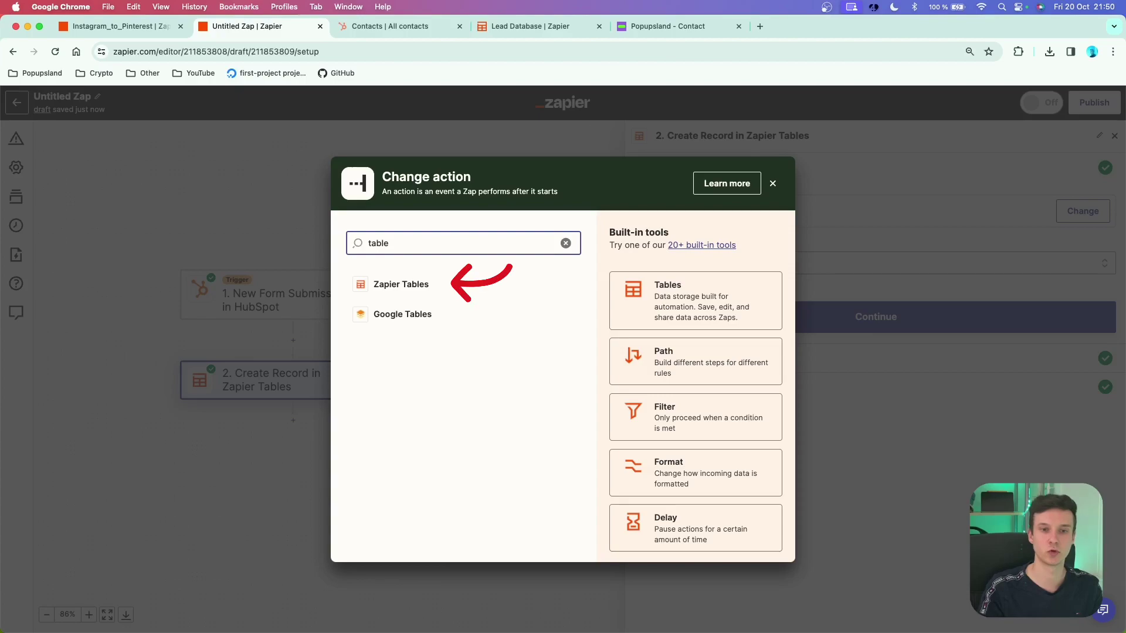
click(449, 284)
click(758, 262)
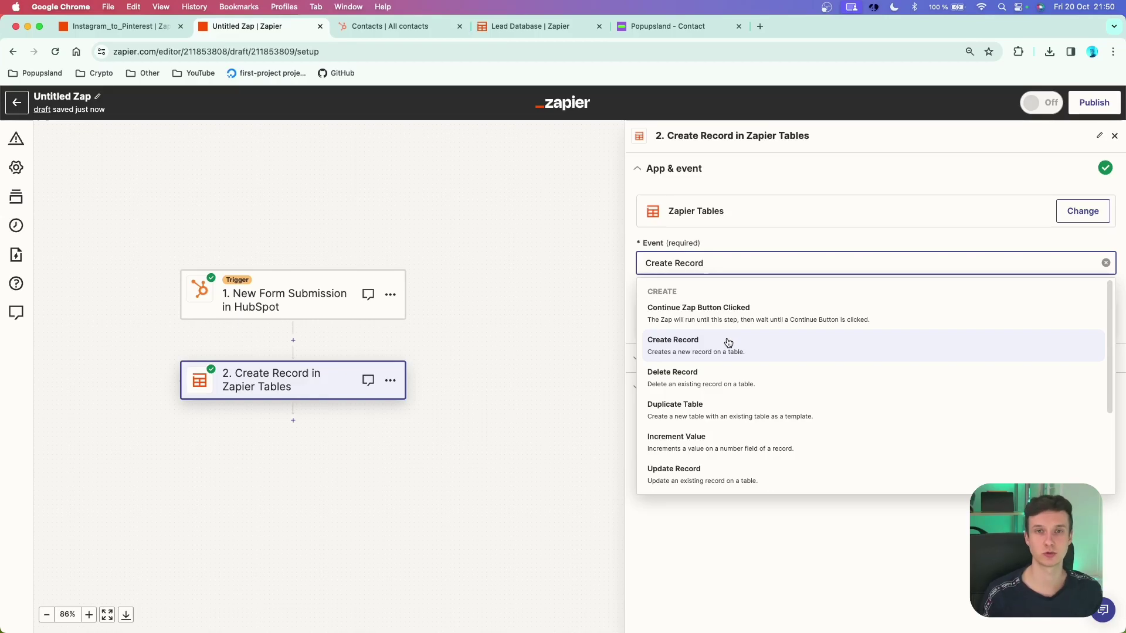
click(680, 348)
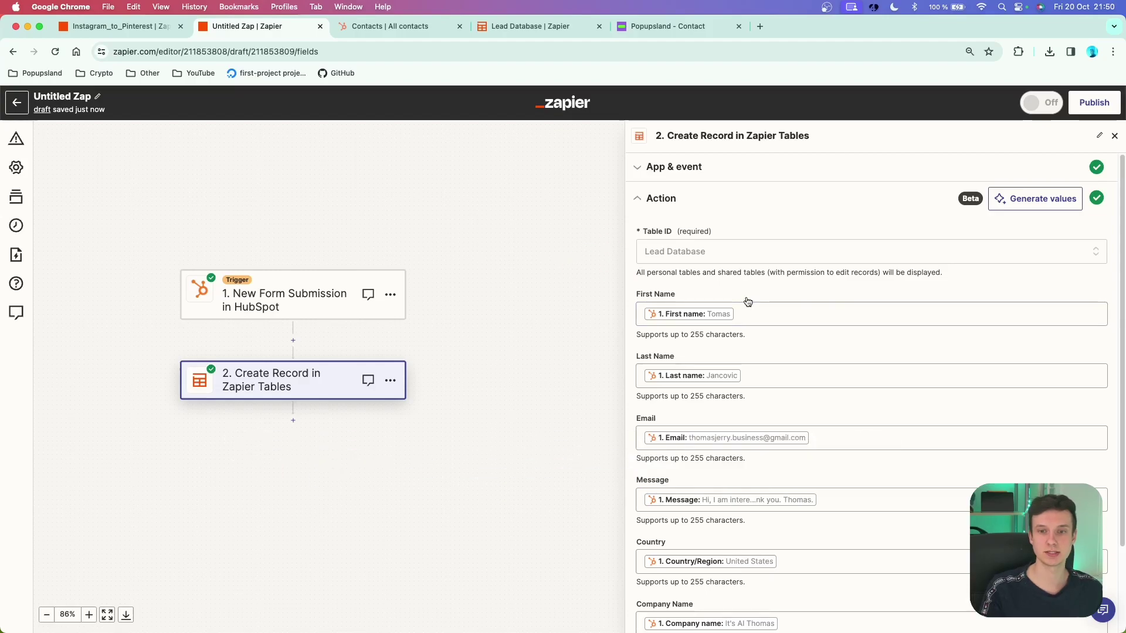
Review the Lead Database field mappings and the HubSpot form data available for the First Name field.
scroll(746, 294, down, 2)
scroll(744, 283, down, 1)
click(762, 256)
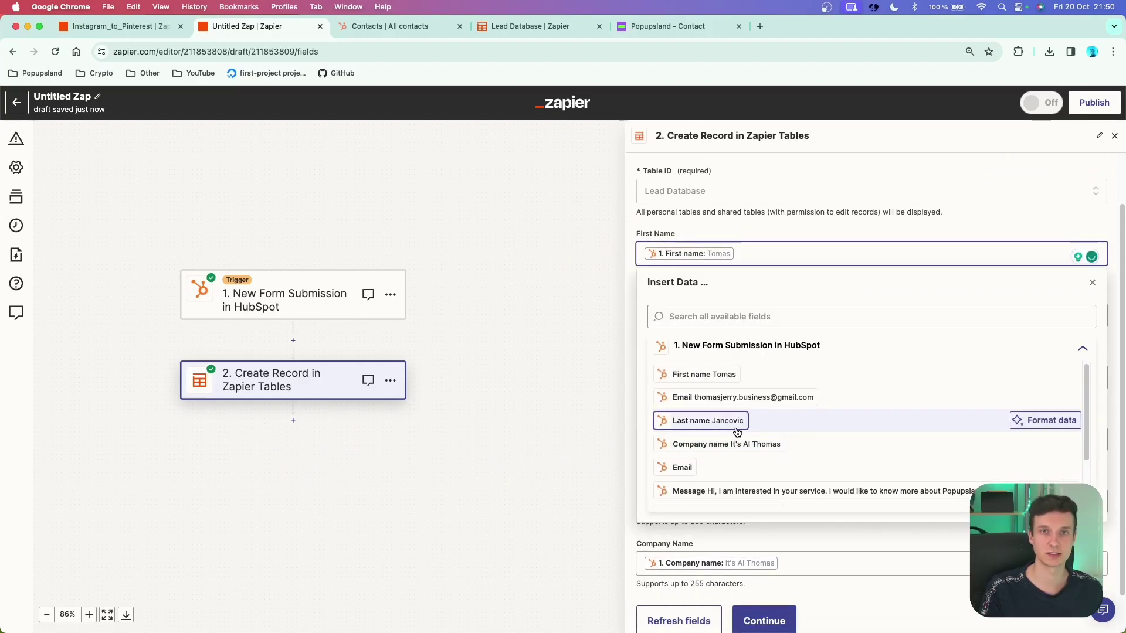
click(737, 432)
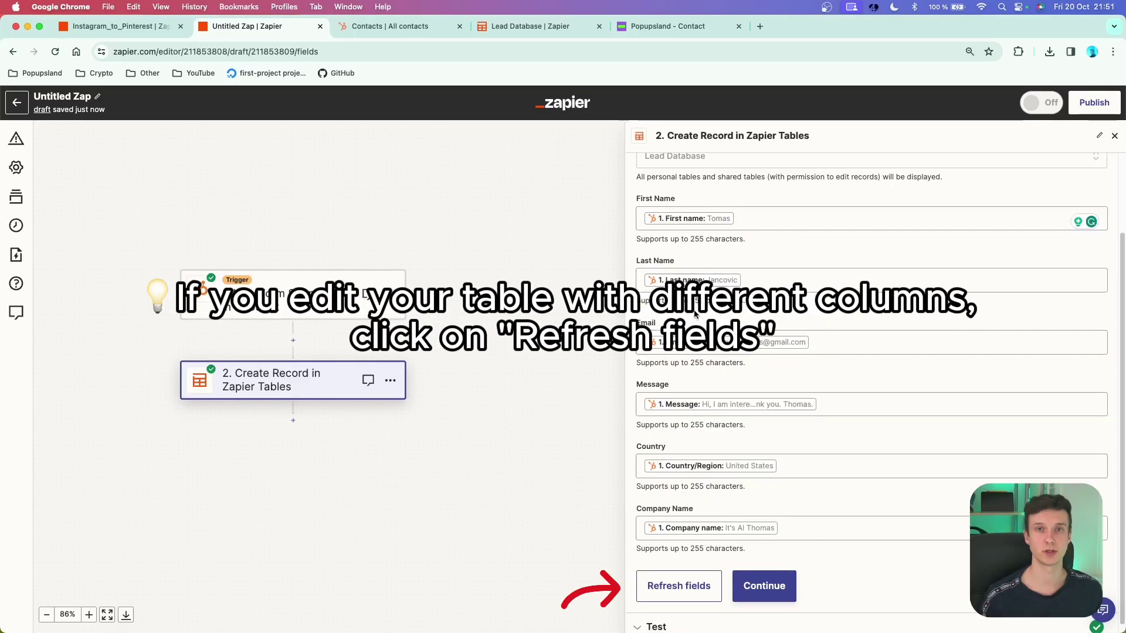
Accept the field mappings, test sending a record to Zapier Tables, and check it in the Lead Database table before returning to the Zap.
click(775, 581)
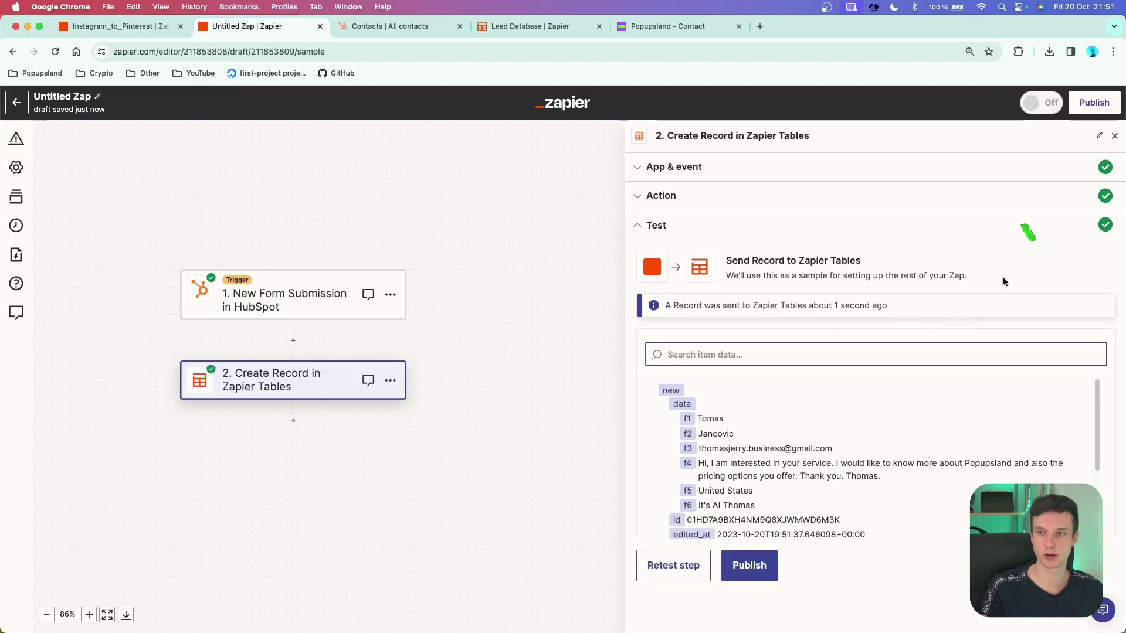
click(530, 28)
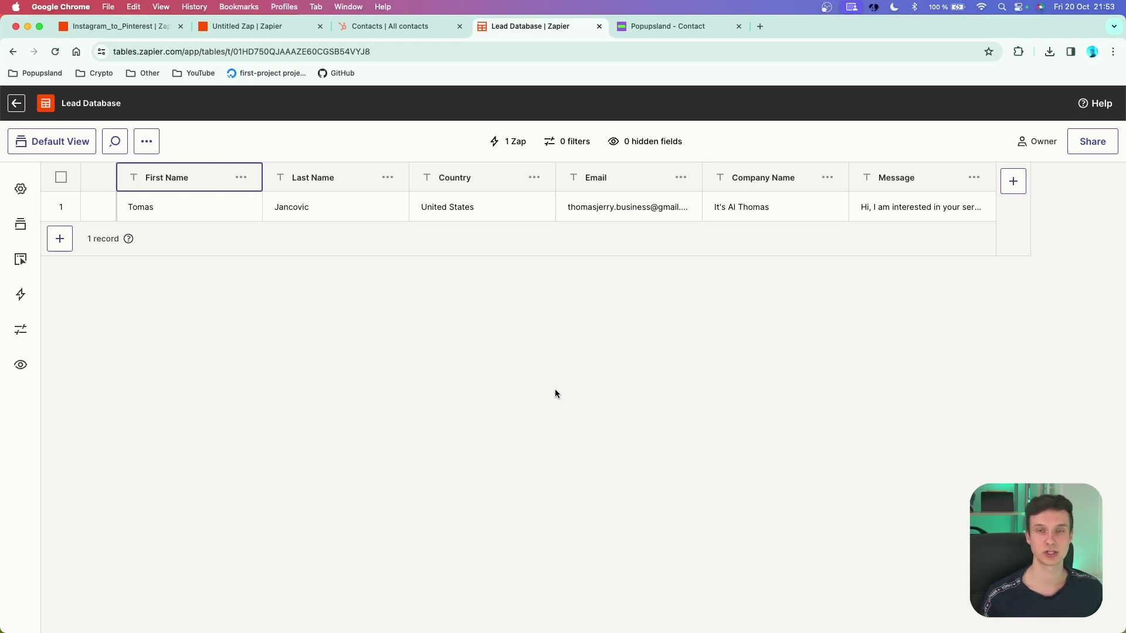
key(super+2)
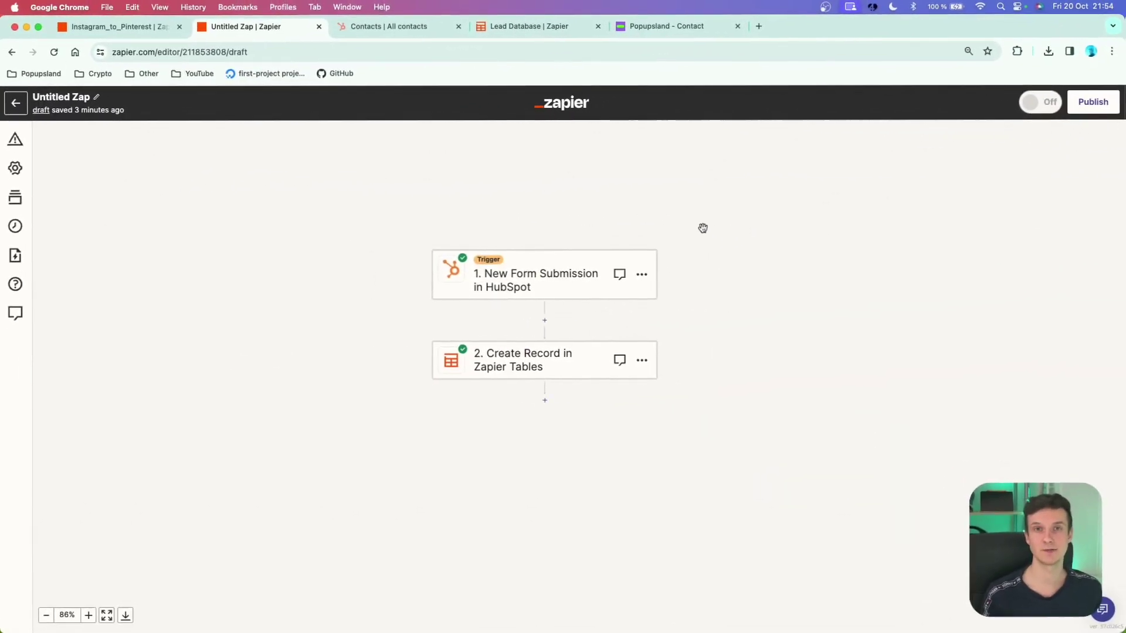